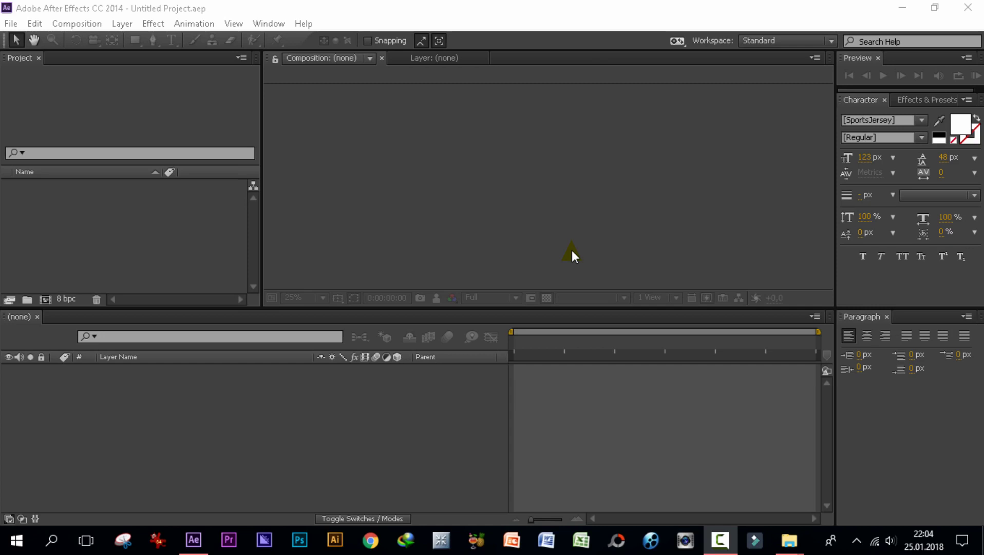
# Open the Digital Slideshow.aep project from the After Effects folder.
pyautogui.click(11, 24)
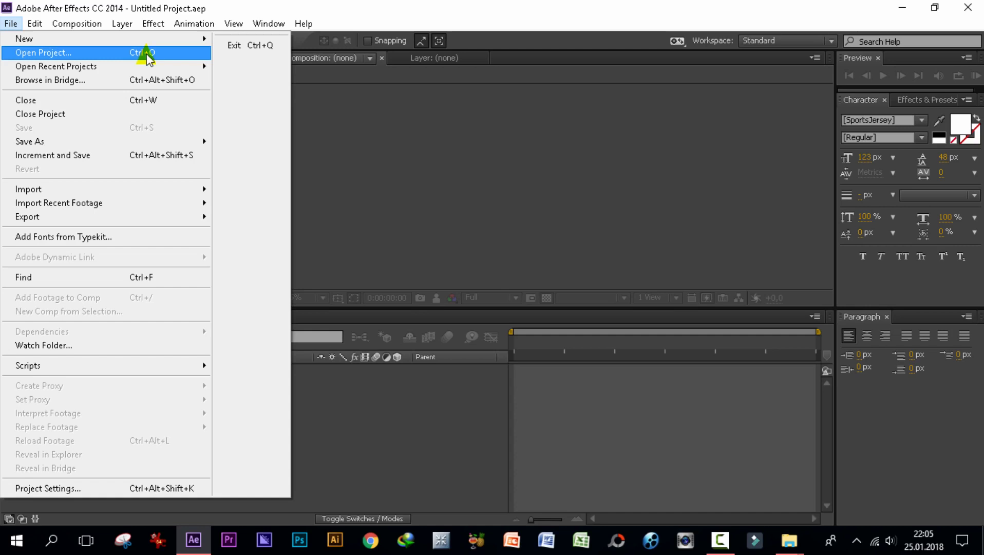
pyautogui.click(156, 54)
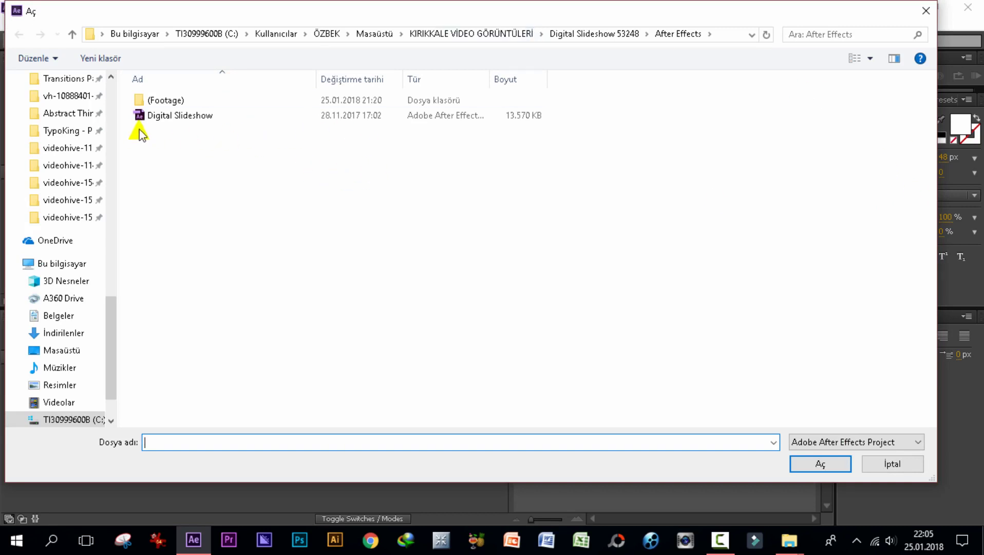
pyautogui.click(186, 120)
pyautogui.click(819, 464)
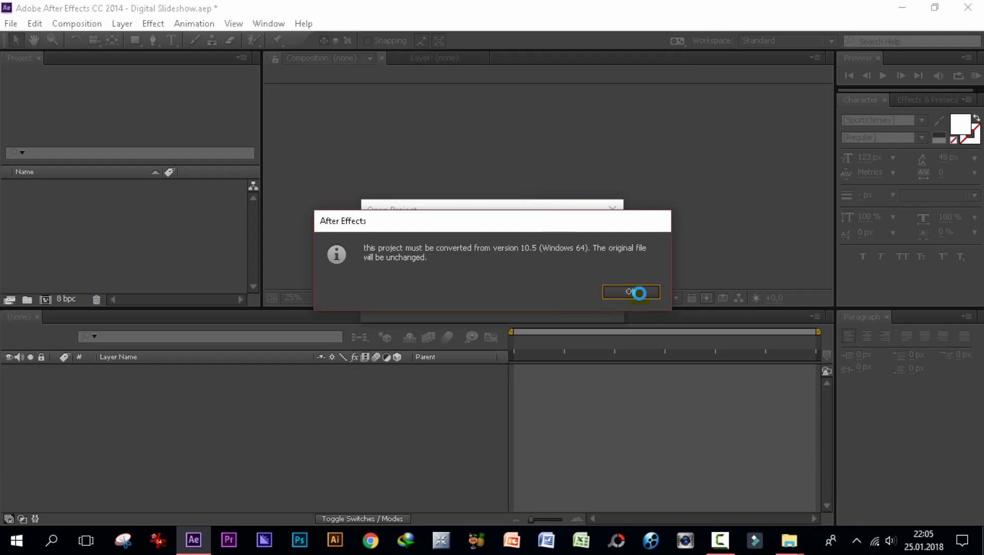
# Accept the version 10.5 conversion notice and dismiss the missing SportsJersey font warning.
pyautogui.click(639, 291)
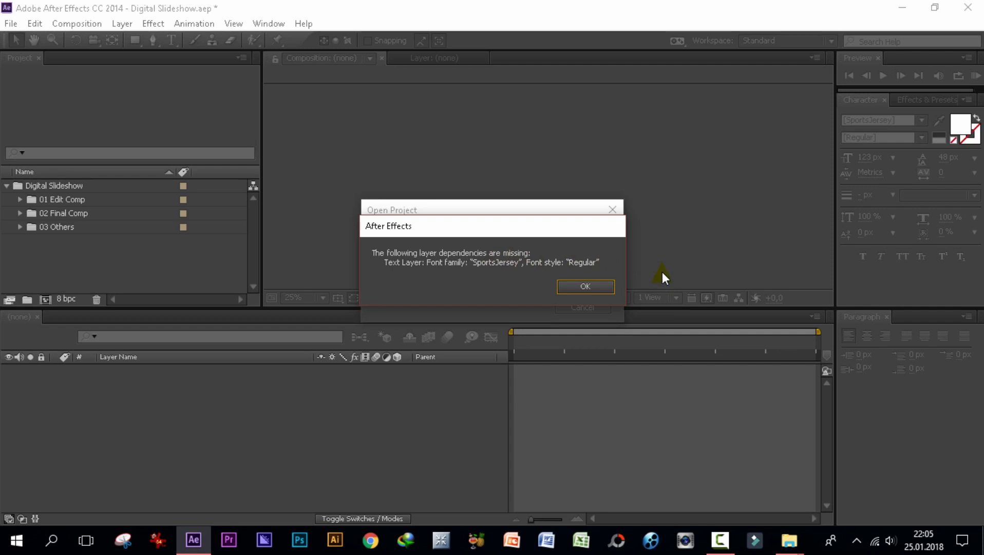
pyautogui.click(586, 287)
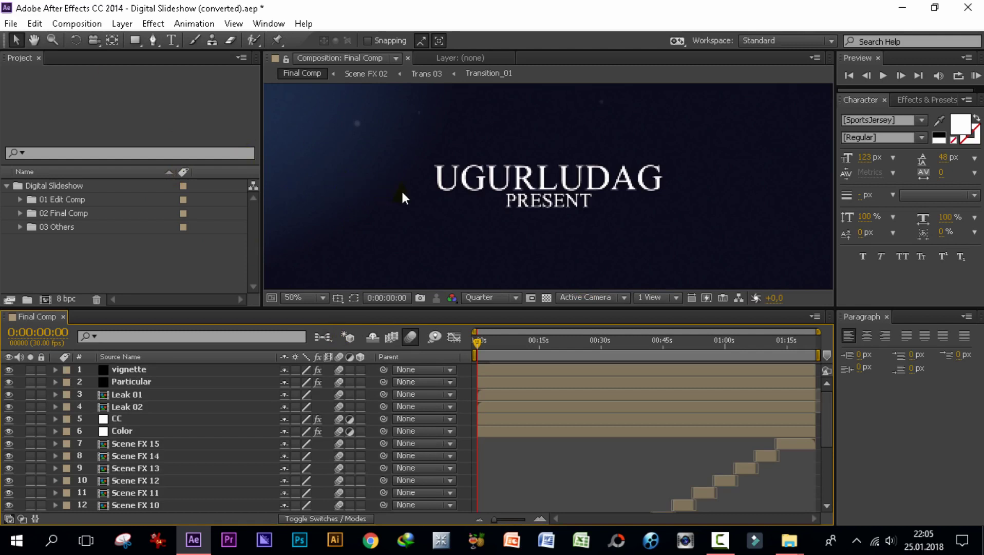
# Check the viewer magnification and Resolution options, leaving resolution at Quarter.
pyautogui.scroll(-4, 379, 164)
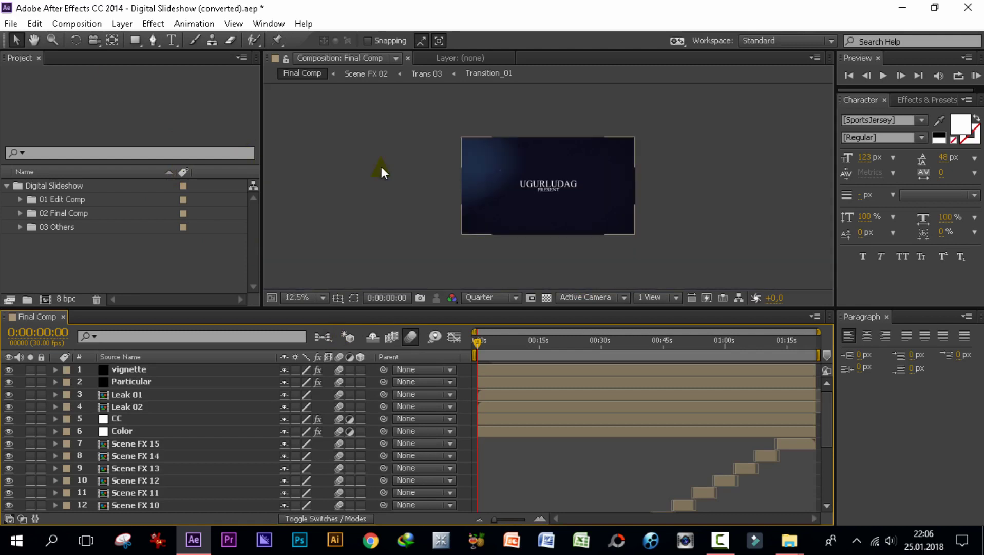
pyautogui.scroll(1, 382, 166)
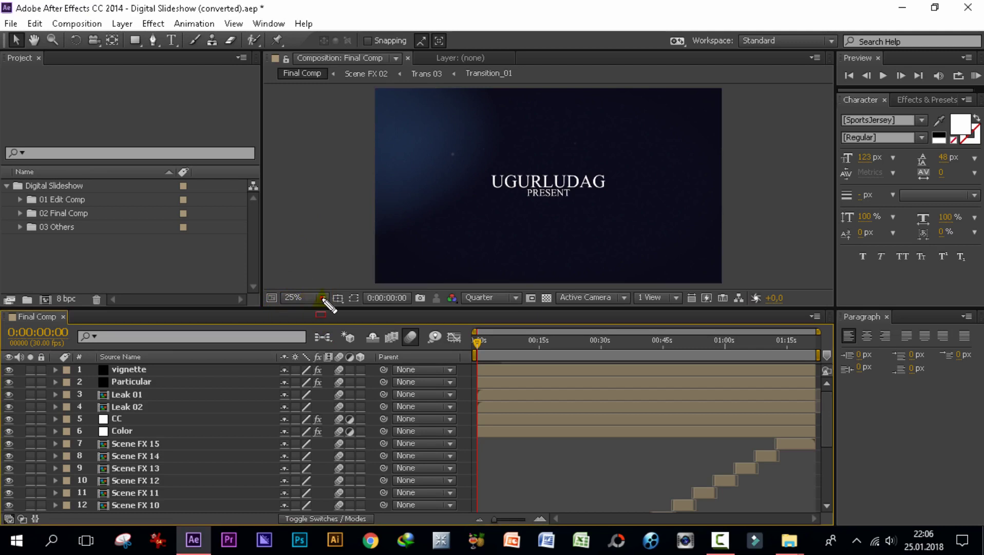
pyautogui.click(322, 297)
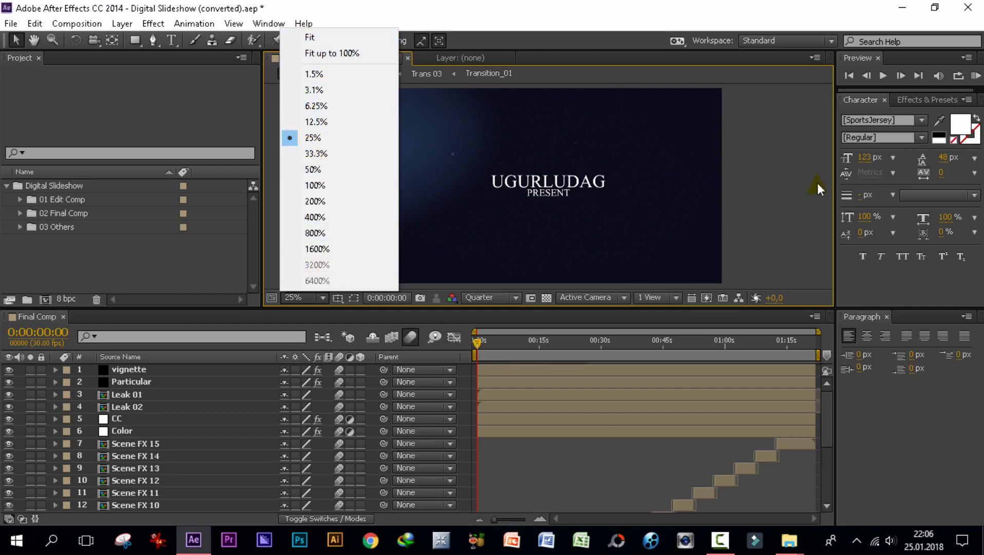
pyautogui.click(815, 183)
pyautogui.click(493, 298)
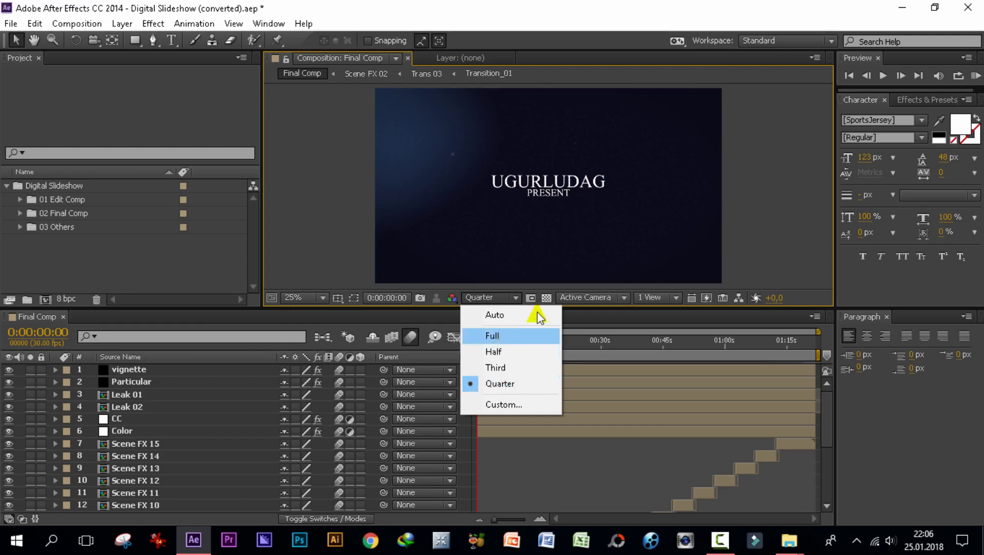
pyautogui.click(757, 220)
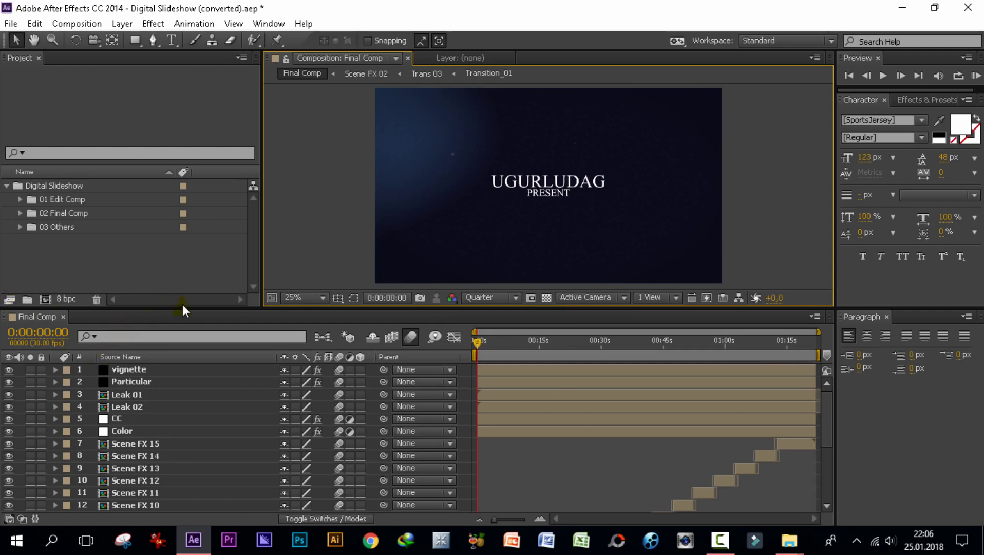
# Make the Timeline panel taller and set the viewer magnification to 12.5%.
pyautogui.moveTo(183, 308); pyautogui.dragTo(187, 273)
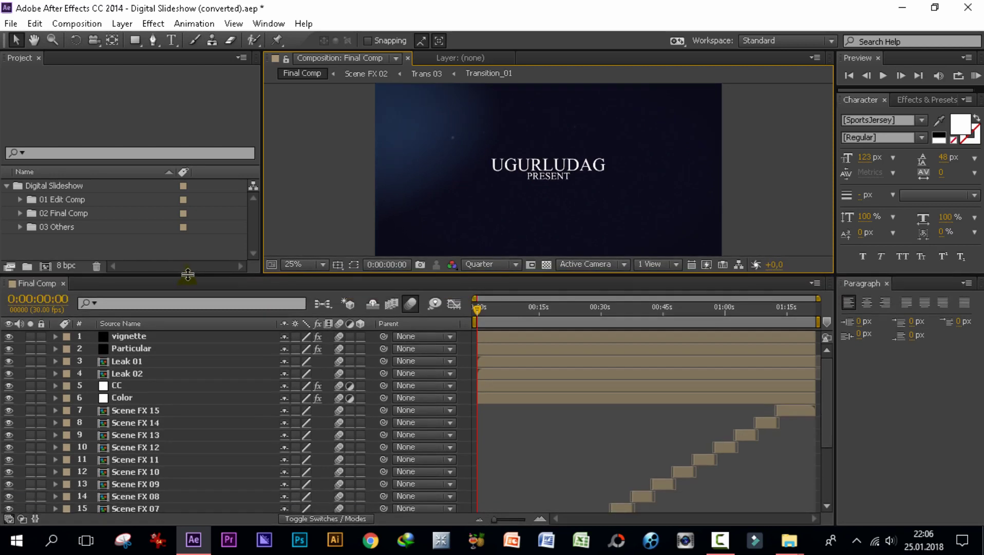
pyautogui.click(320, 263)
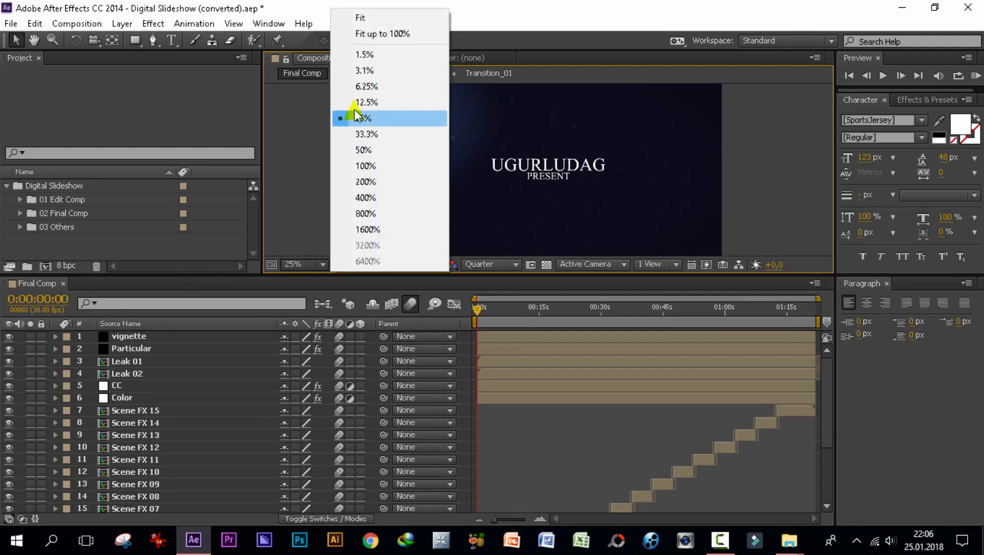
pyautogui.click(354, 106)
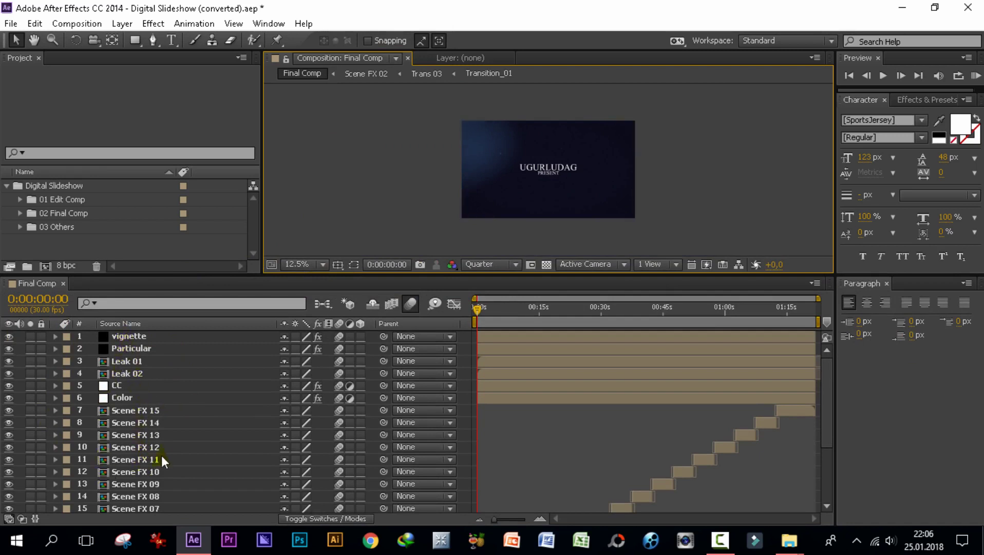
pyautogui.click(831, 408)
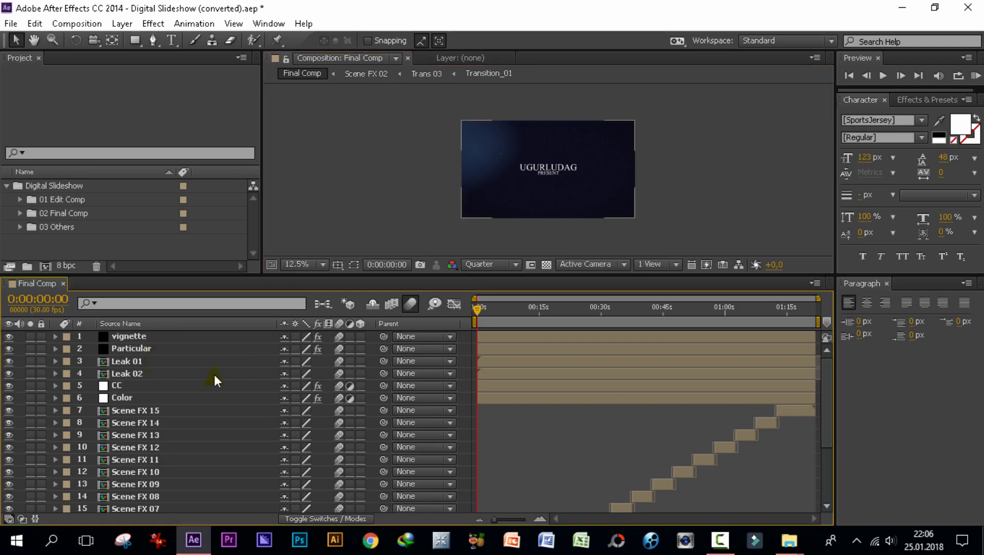
pyautogui.moveTo(828, 392); pyautogui.dragTo(829, 473)
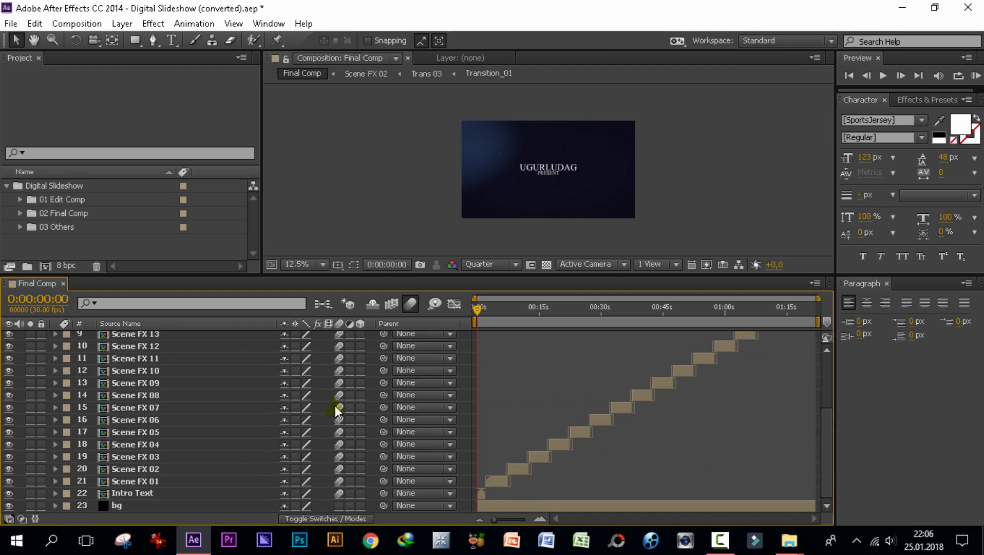
pyautogui.moveTo(478, 309); pyautogui.dragTo(513, 309)
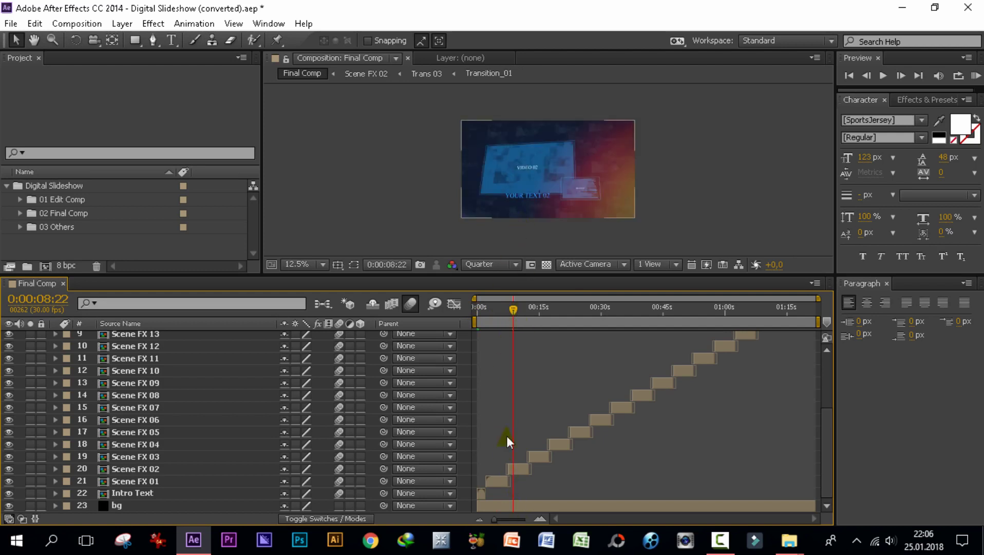
pyautogui.click(514, 472)
pyautogui.click(519, 471)
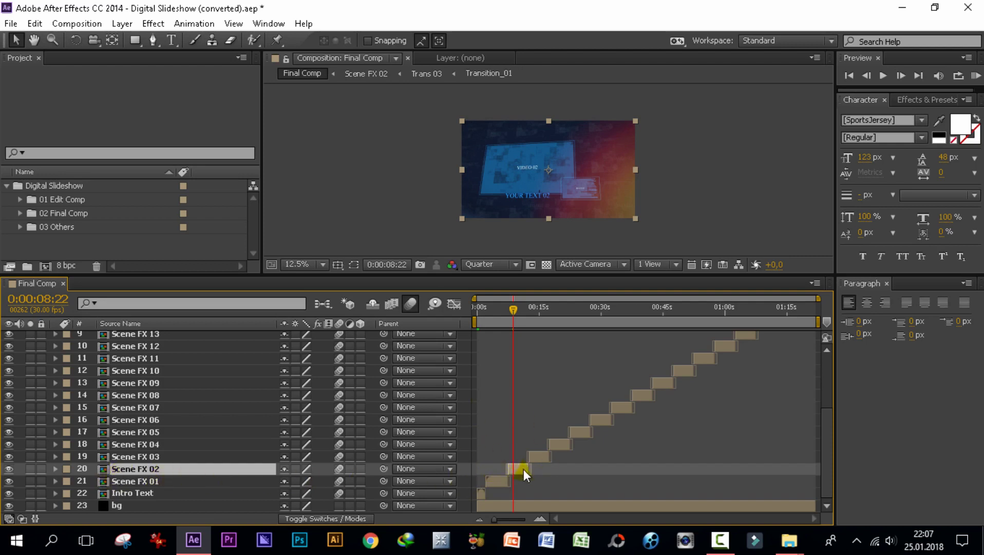
pyautogui.moveTo(513, 310); pyautogui.dragTo(461, 317)
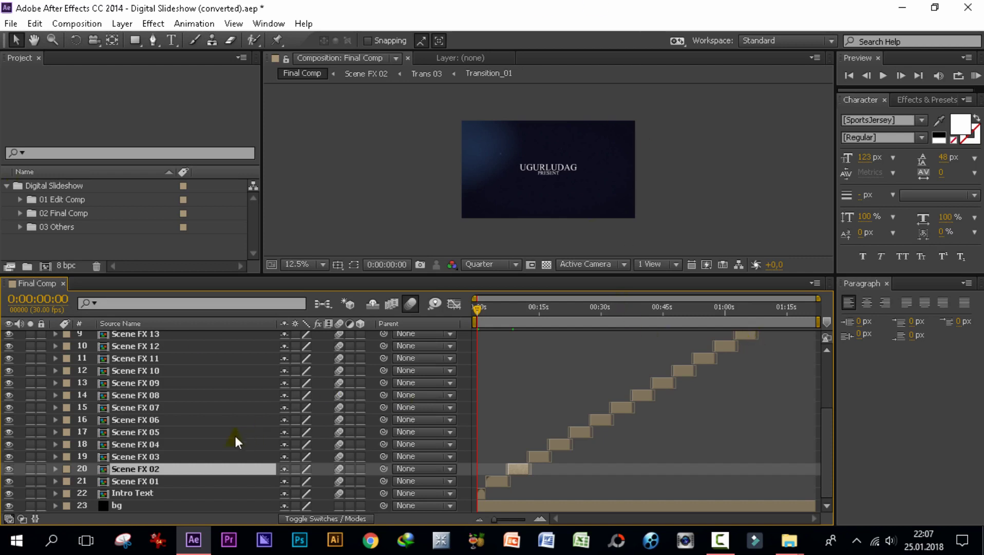
pyautogui.click(131, 493)
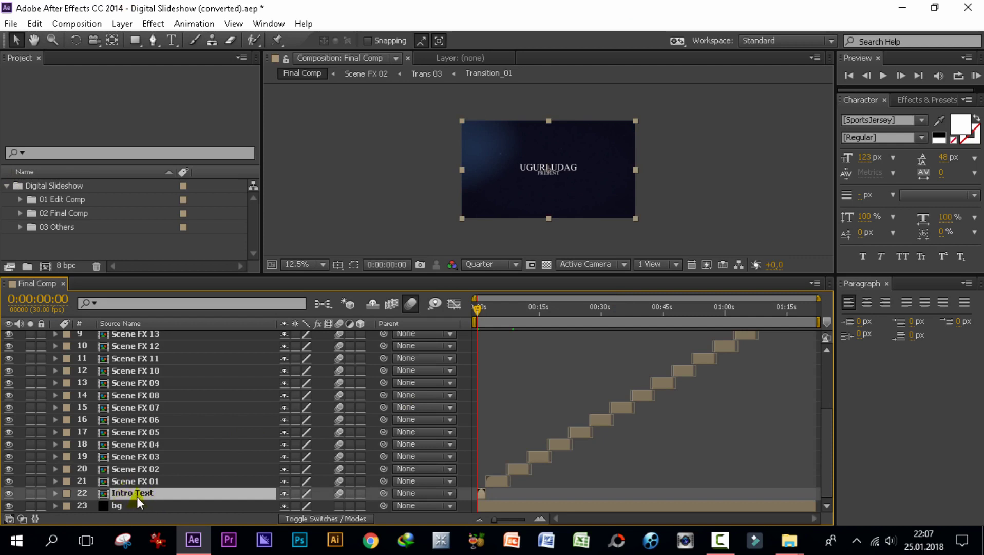
# In the Intro Text comp, replace the UGURLUDAG PRESENT title with PRO DERSLER.
pyautogui.doubleClick(137, 496)
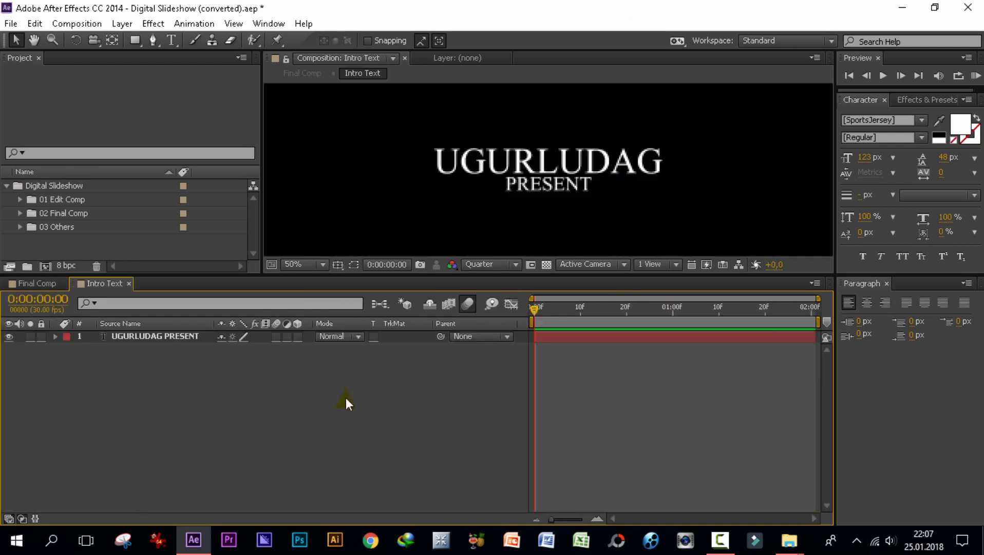
pyautogui.scroll(-4, 332, 171)
pyautogui.scroll(2, 333, 171)
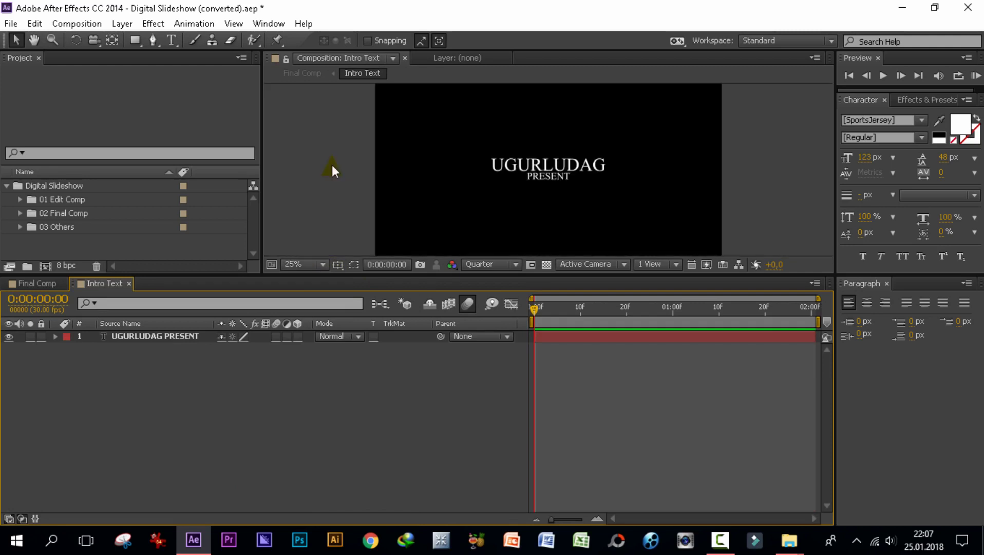
pyautogui.click(154, 336)
pyautogui.click(161, 336)
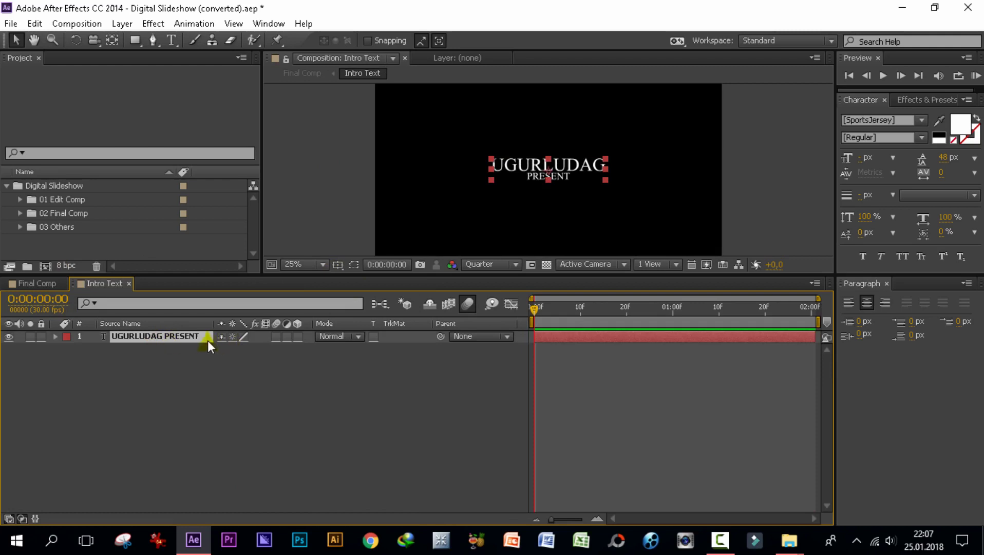
pyautogui.click(173, 40)
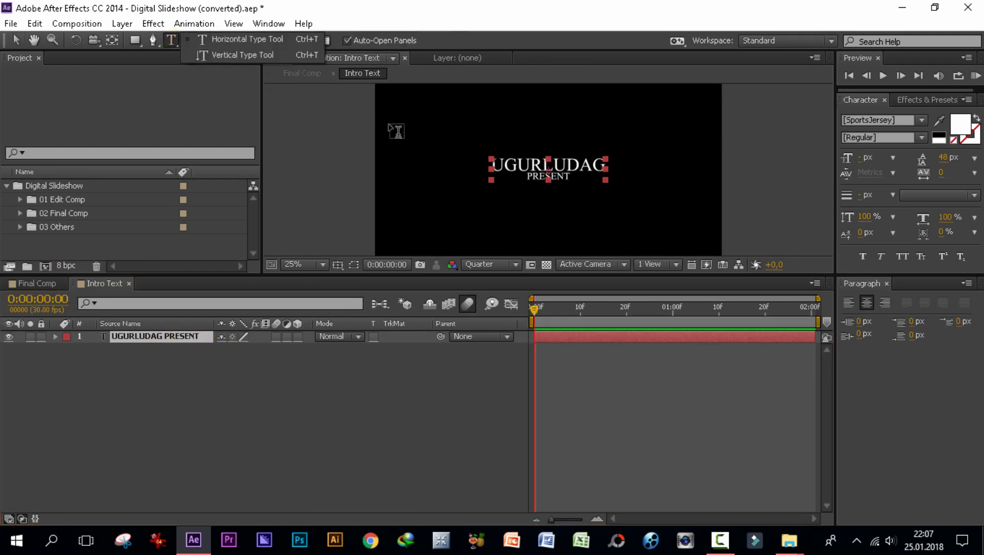
pyautogui.moveTo(491, 164); pyautogui.dragTo(627, 188)
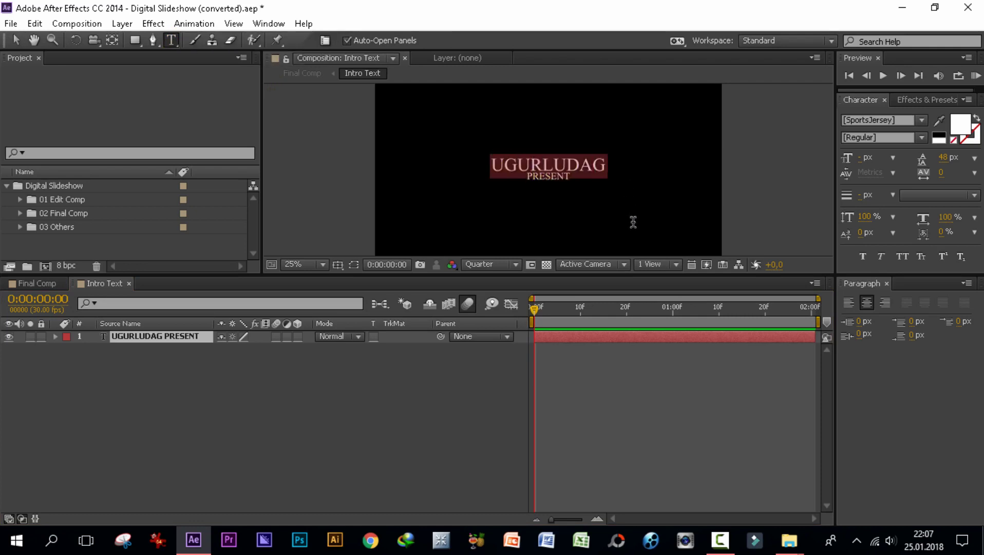
pyautogui.moveTo(627, 188); pyautogui.dragTo(632, 222)
pyautogui.press('BackSpace')
pyautogui.press('Delete')
pyautogui.press('Delete')
pyautogui.press('Delete')
pyautogui.press('Delete')
pyautogui.press('Delete')
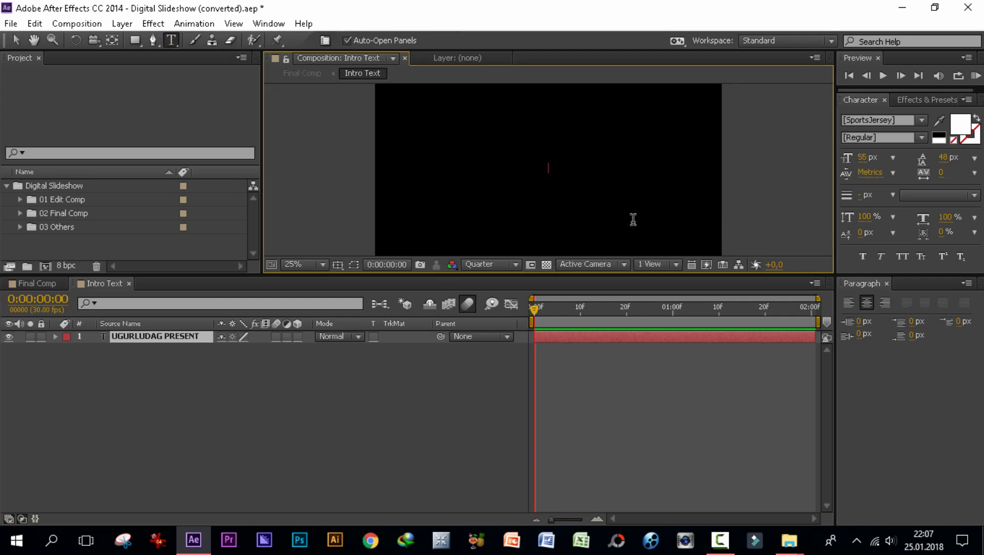
pyautogui.write('PRO DERSLER')
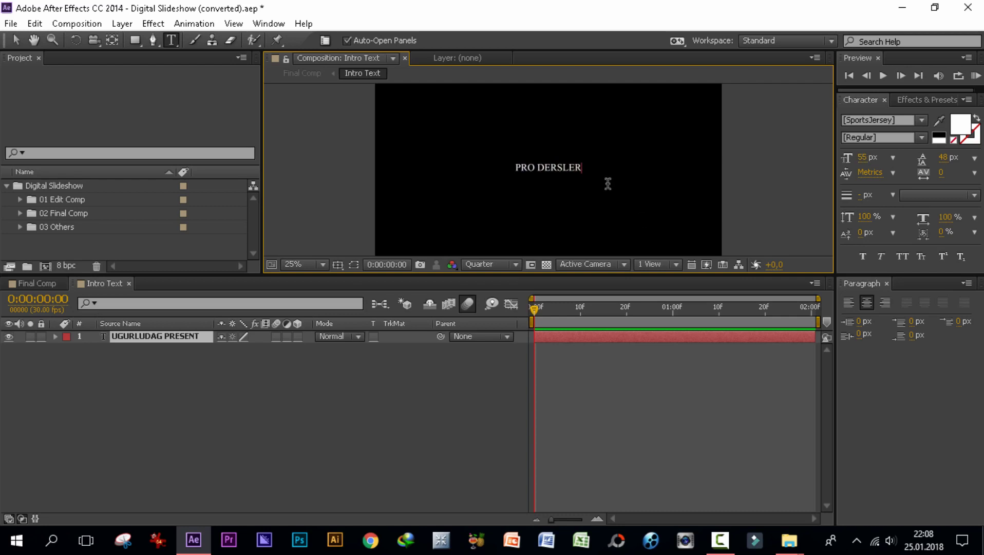
# Set the PRO DERSLER title to 157 px and return to Final Comp.
pyautogui.moveTo(584, 169); pyautogui.dragTo(492, 159)
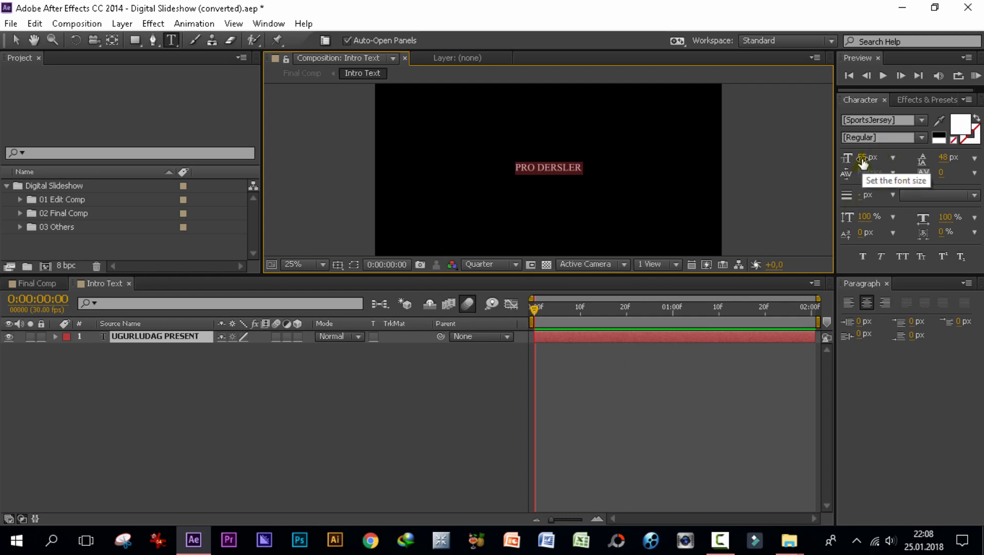
pyautogui.moveTo(863, 162)
pyautogui.mouseDown()
pyautogui.moveTo(954, 171)
pyautogui.moveTo(851, 163)
pyautogui.moveTo(958, 185)
pyautogui.mouseUp()
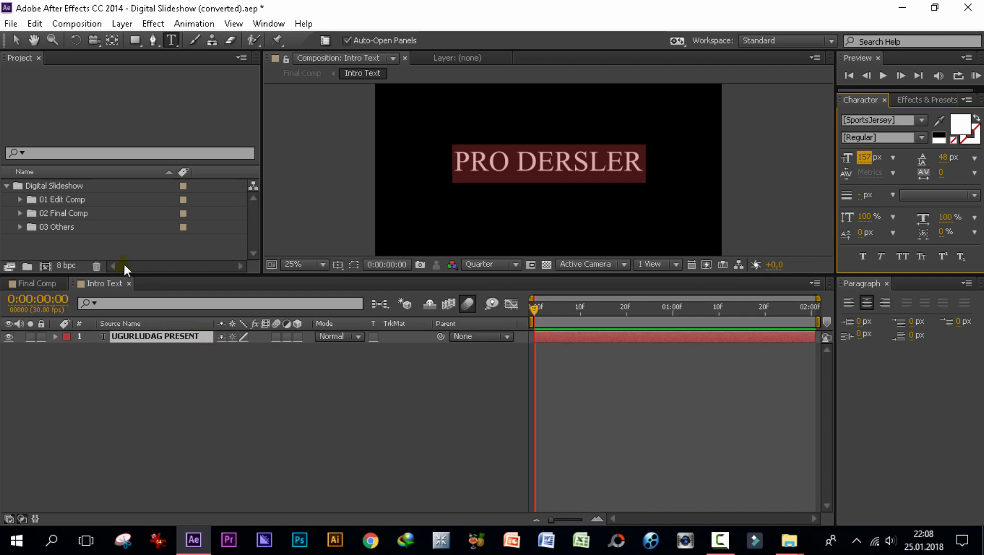
pyautogui.click(128, 283)
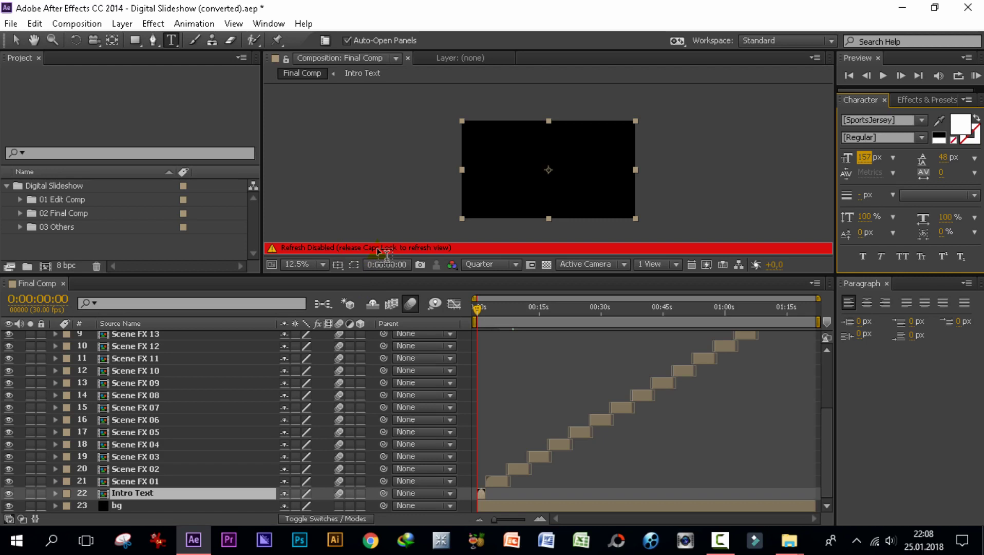
# Re-enable preview refresh, move to 0:00:05:13, and open the Scene FX 01 layer.
pyautogui.press('capslock')
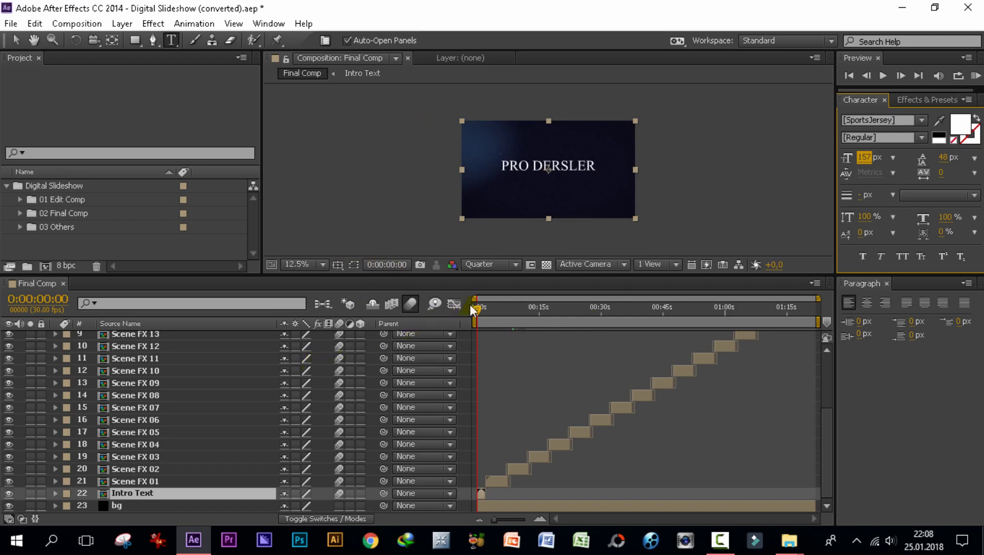
pyautogui.moveTo(477, 310); pyautogui.dragTo(499, 312)
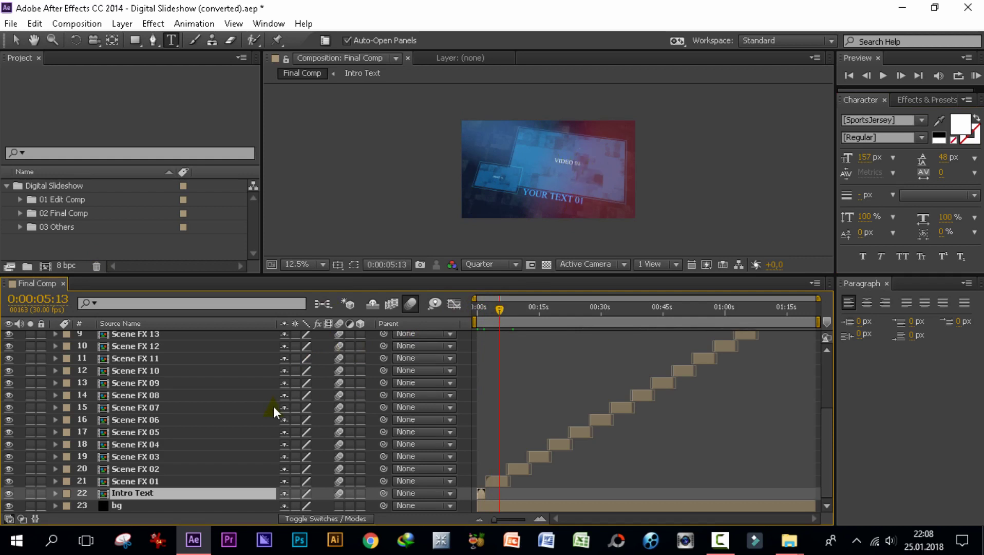
pyautogui.click(153, 481)
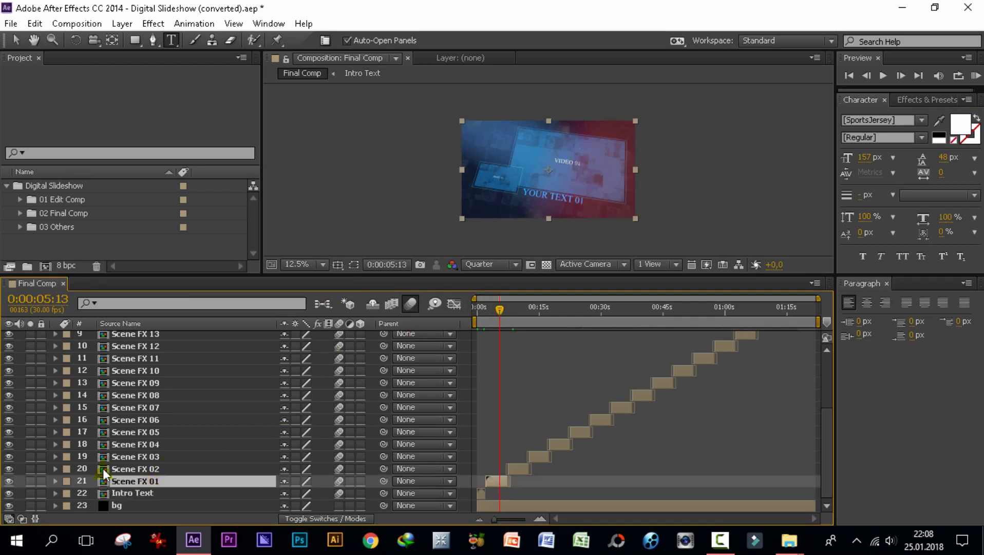
pyautogui.doubleClick(133, 481)
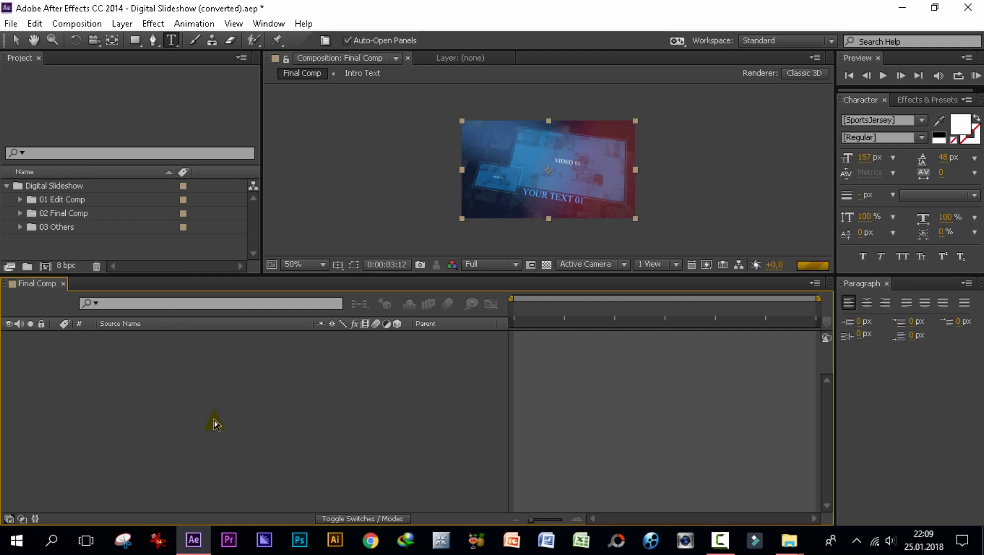
# Open the Scene FX 01 precomp, adjust the viewer zoom, and select the Text FX 01 layer.
pyautogui.doubleClick(214, 419)
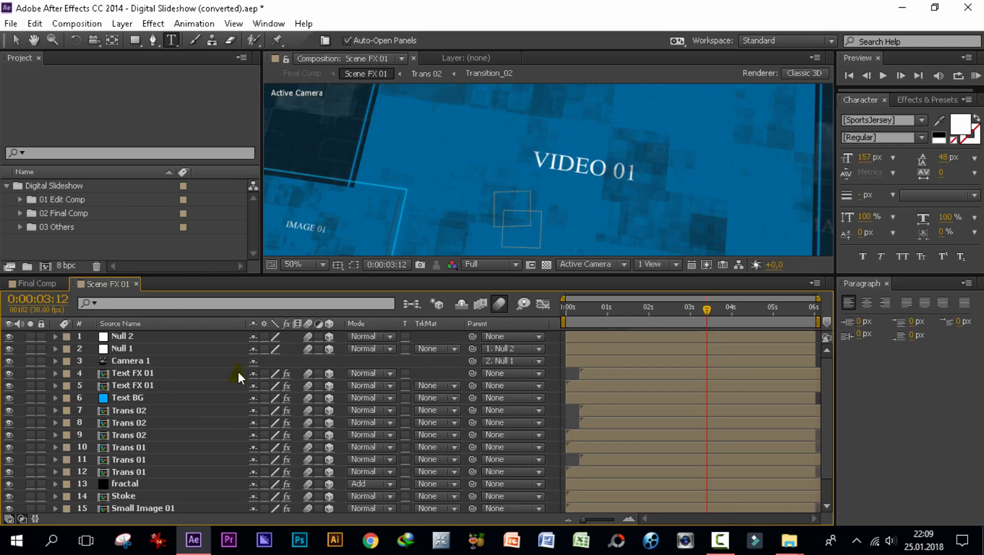
pyautogui.scroll(-4, 329, 218)
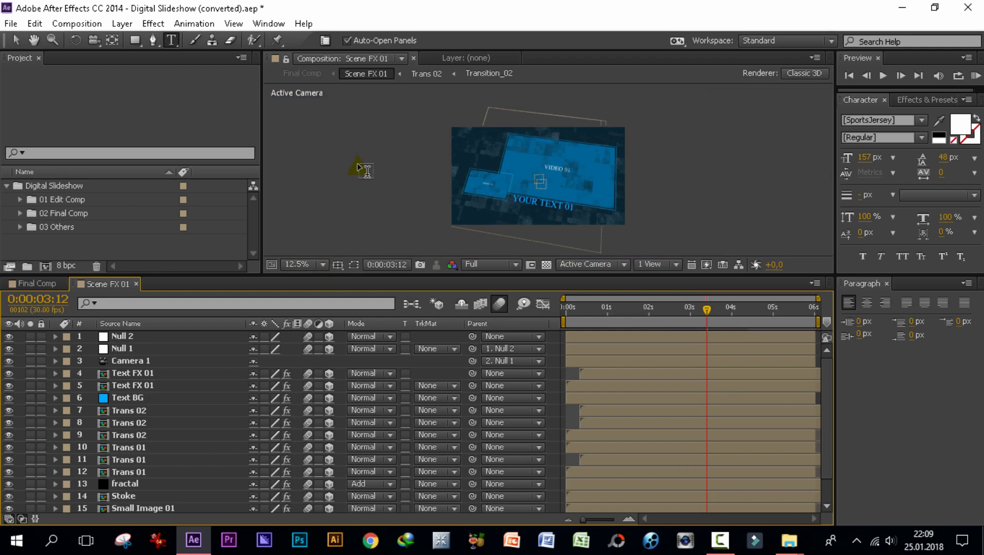
pyautogui.press('.')
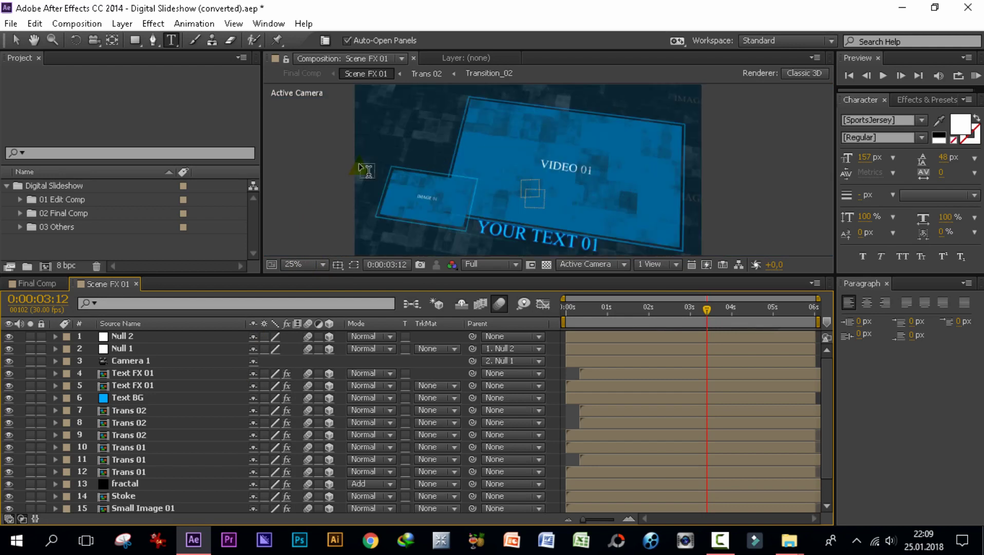
pyautogui.press(',')
pyautogui.press('.')
pyautogui.press(',')
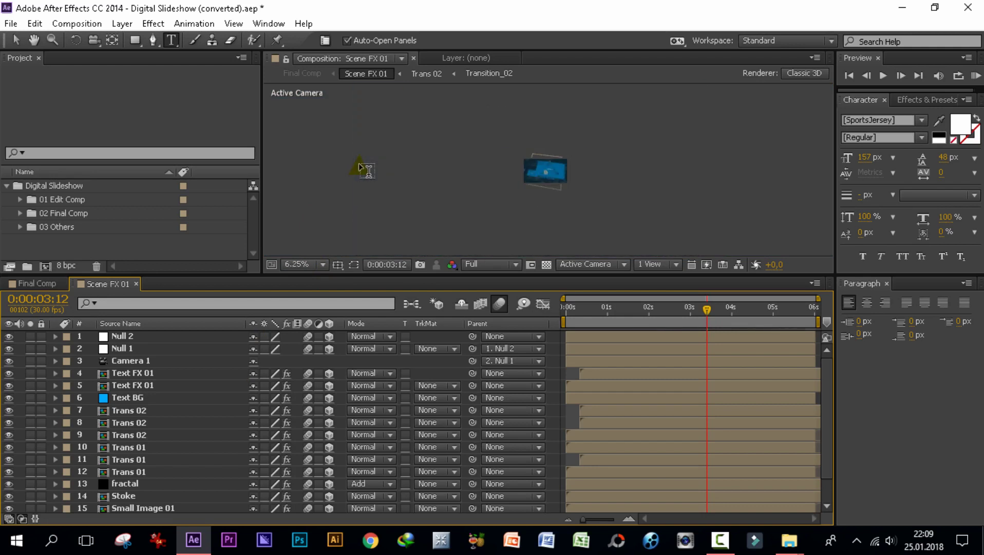
pyautogui.press('.')
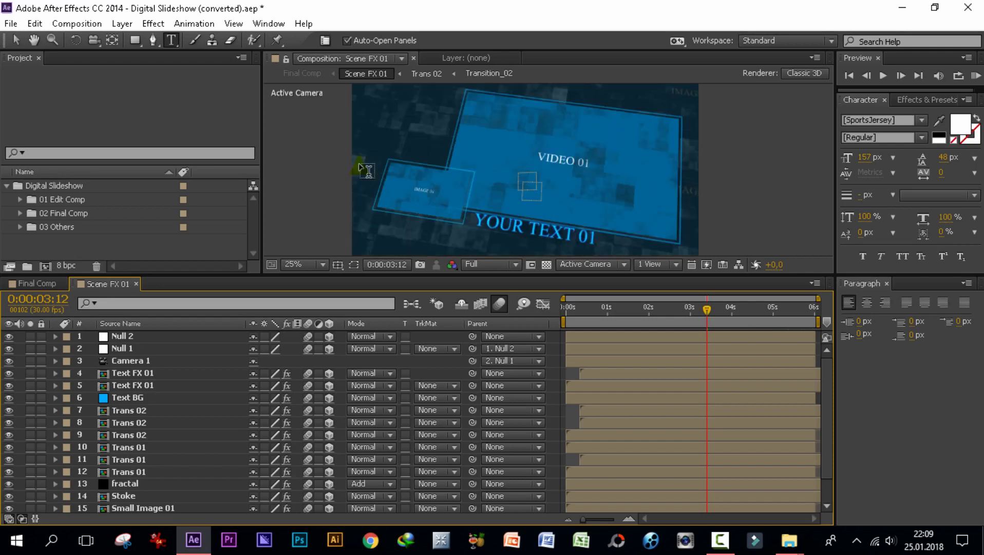
pyautogui.press(',')
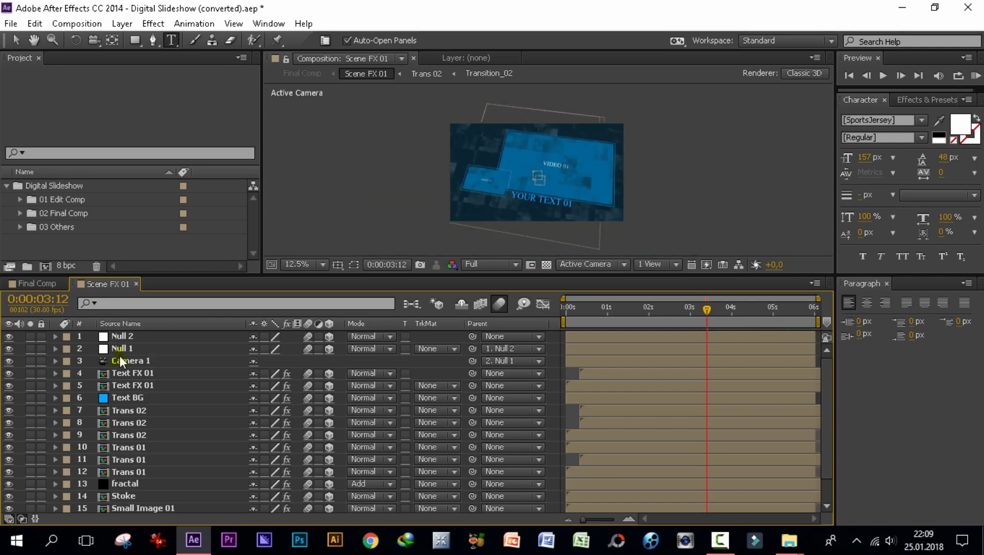
pyautogui.click(131, 380)
pyautogui.click(114, 373)
# In Text 01 inside Text FX 01, change YOUR TEXT 01 to 'Pro dersler', then close Text 01.
pyautogui.doubleClick(127, 373)
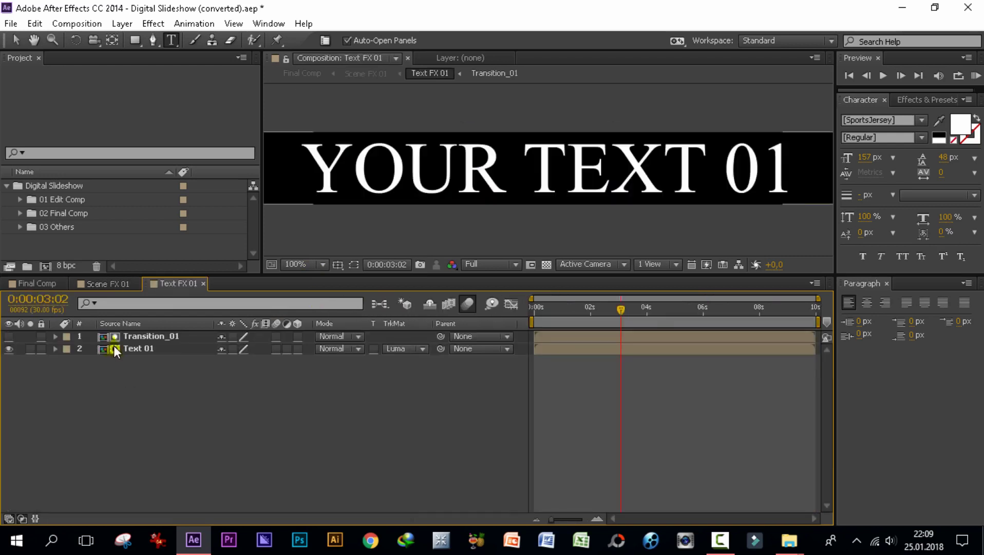
pyautogui.doubleClick(133, 348)
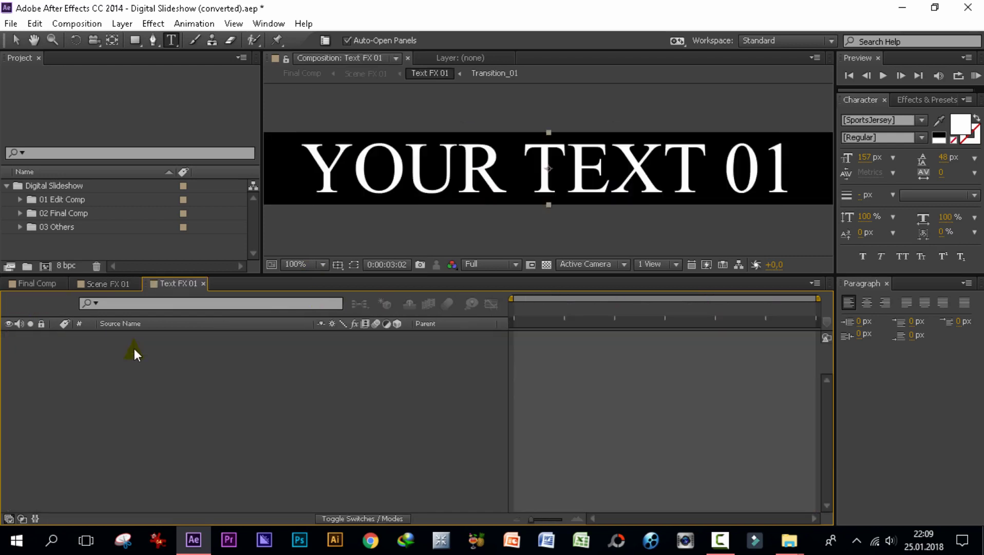
pyautogui.click(125, 335)
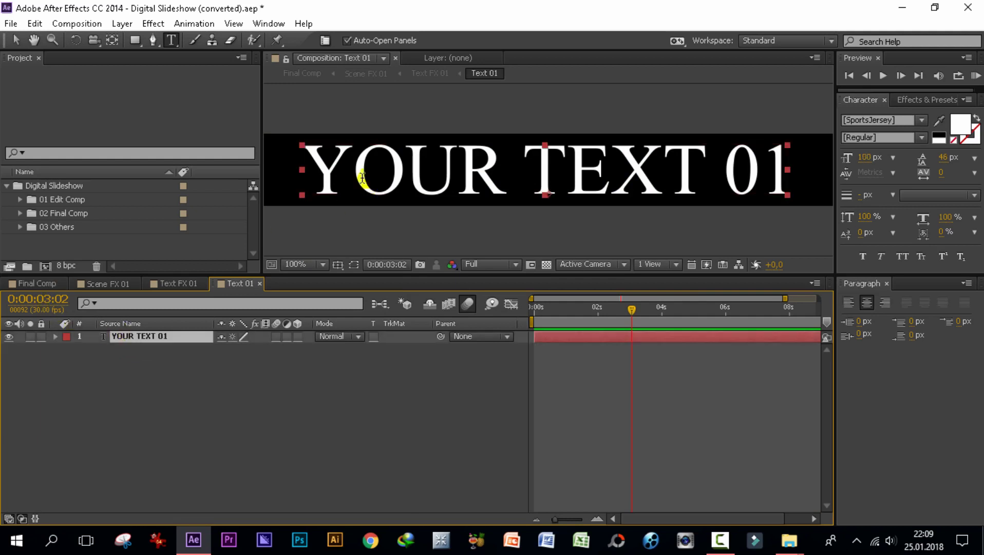
pyautogui.moveTo(306, 164); pyautogui.dragTo(802, 211)
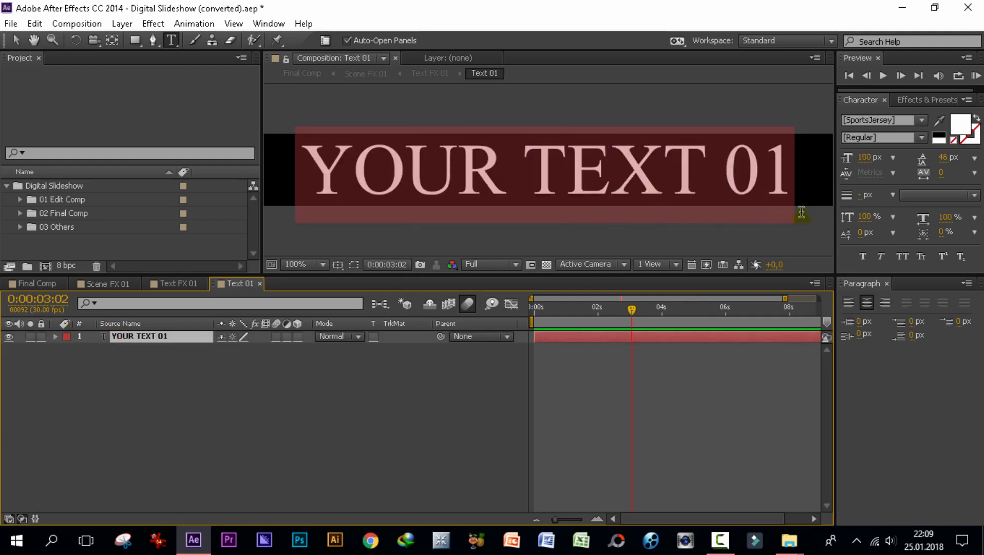
pyautogui.write('Pro dersler')
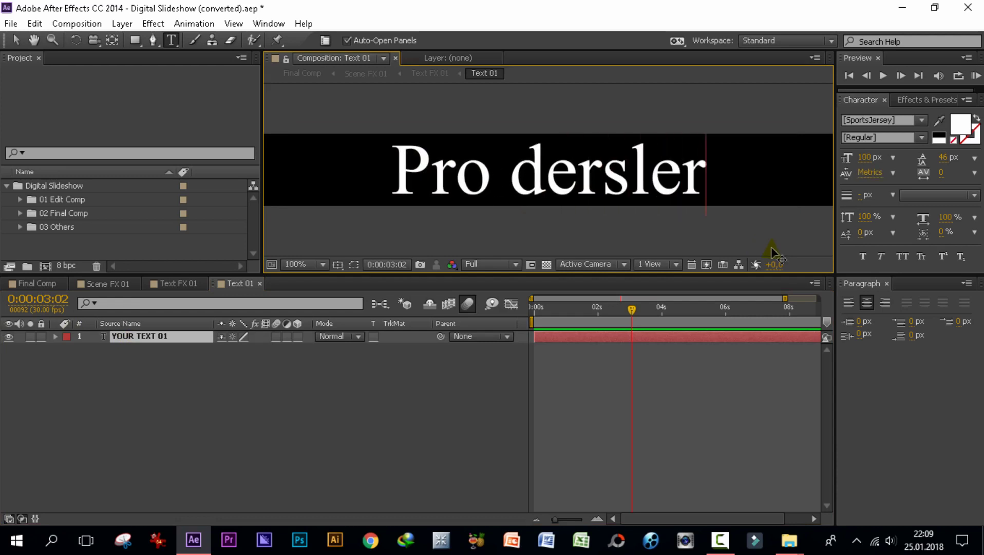
pyautogui.click(259, 284)
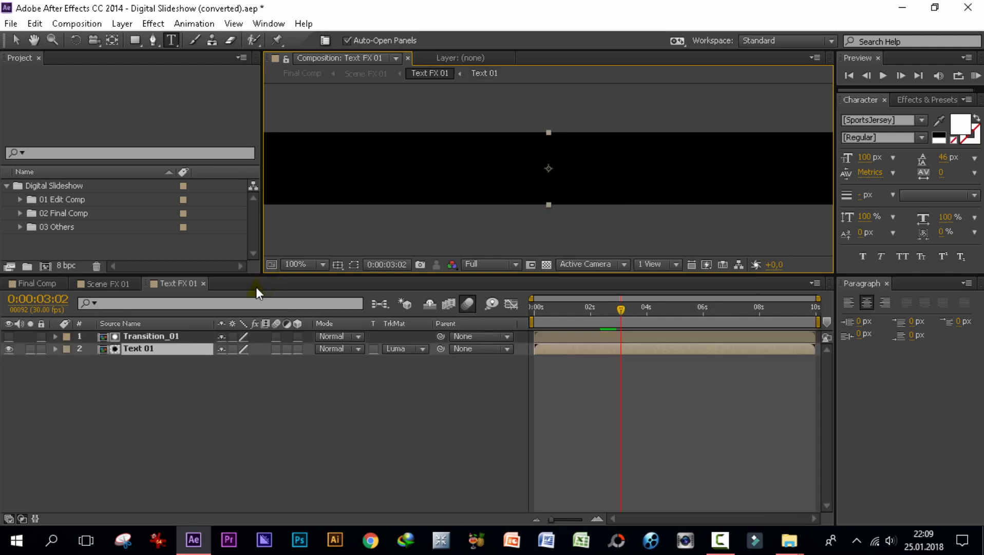
# Close Text FX 01 to return to Scene FX 01 and select the Small Image 01 layer.
pyautogui.click(204, 284)
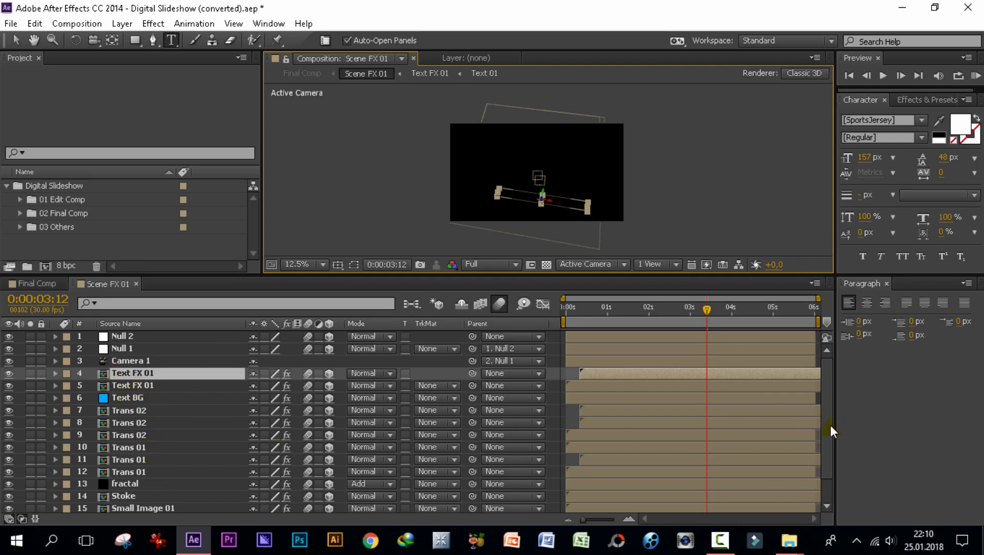
pyautogui.moveTo(831, 425); pyautogui.dragTo(832, 446)
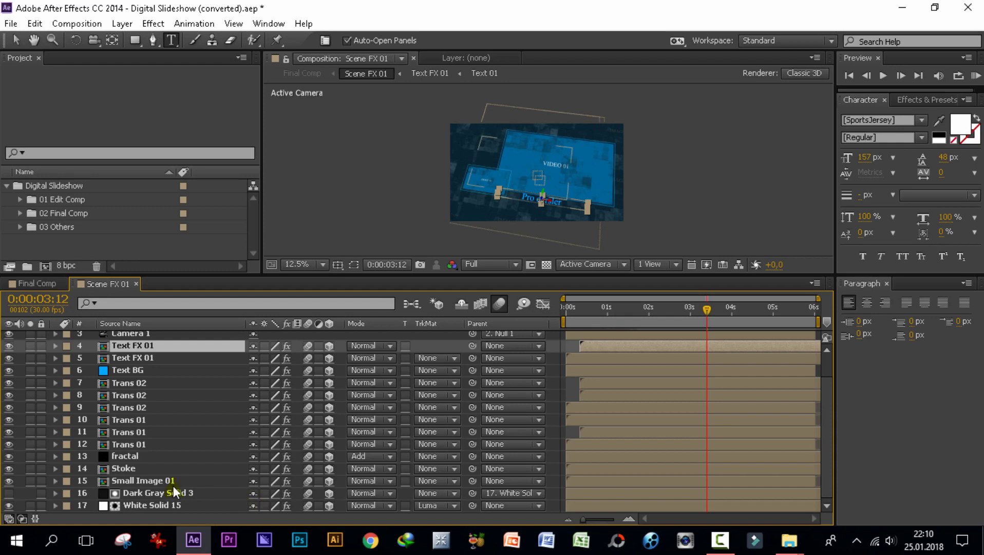
pyautogui.click(141, 482)
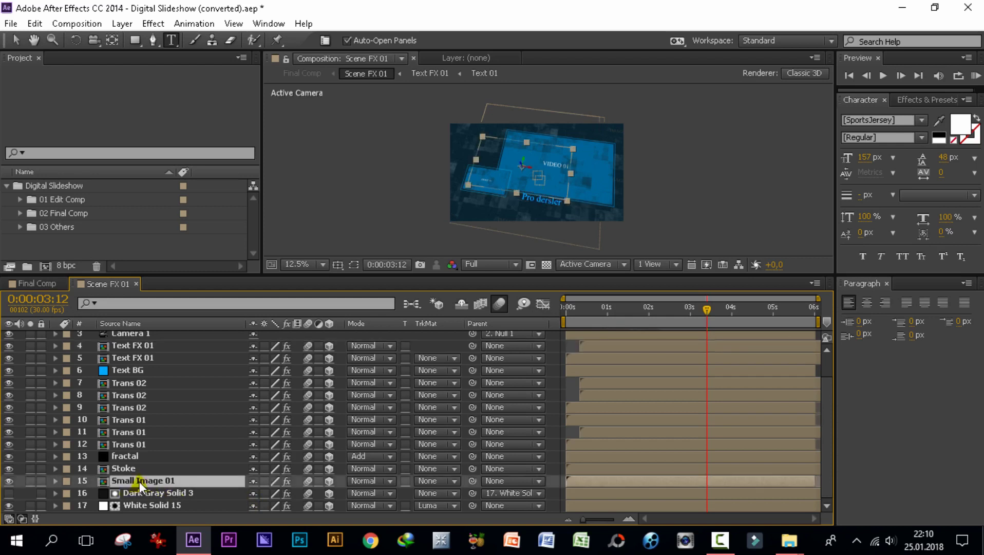
# Open Small Image 01 and retype its IMAGE 01 text layer as 'Pro dersler'.
pyautogui.doubleClick(136, 482)
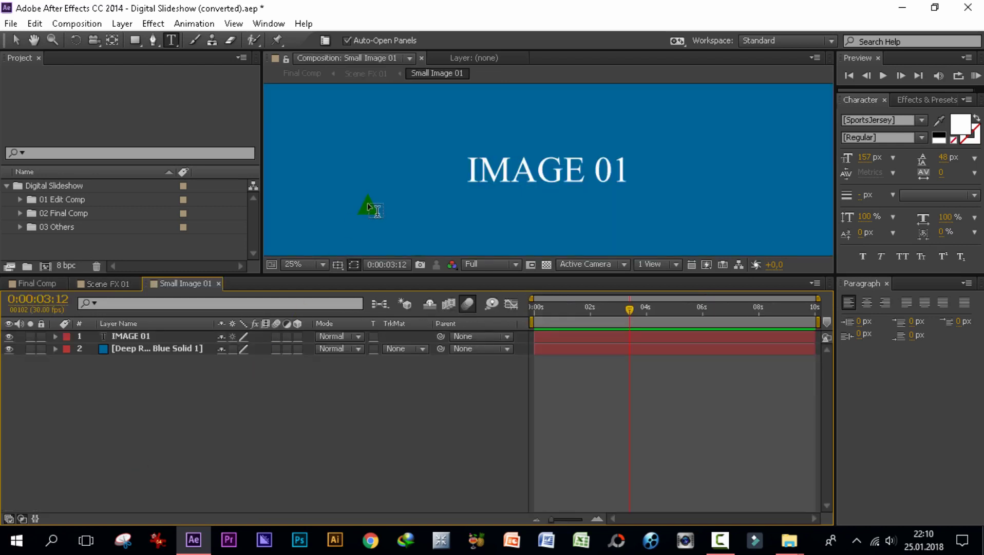
pyautogui.scroll(-1, 369, 208)
pyautogui.scroll(-1, 368, 207)
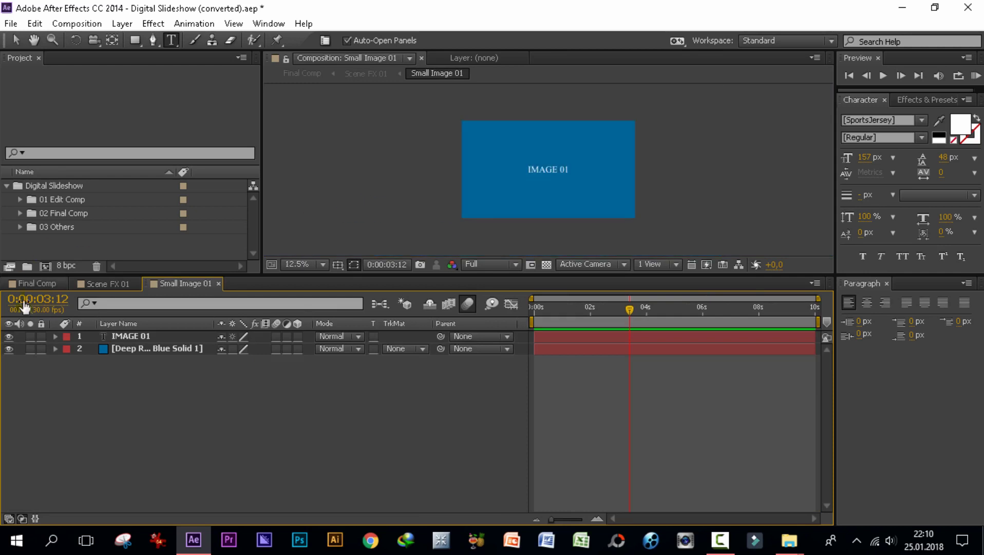
pyautogui.click(9, 336)
pyautogui.click(9, 336)
pyautogui.click(141, 334)
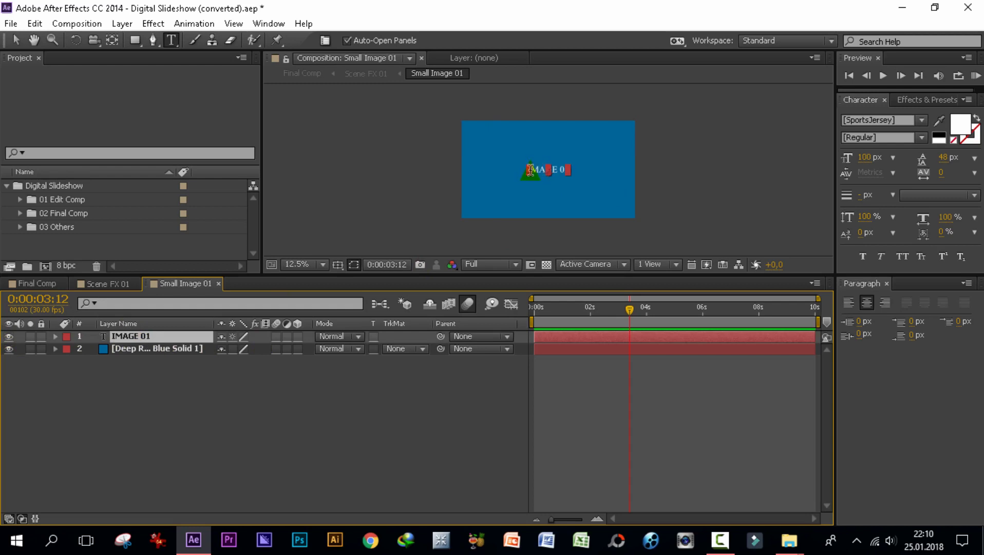
pyautogui.click(617, 233)
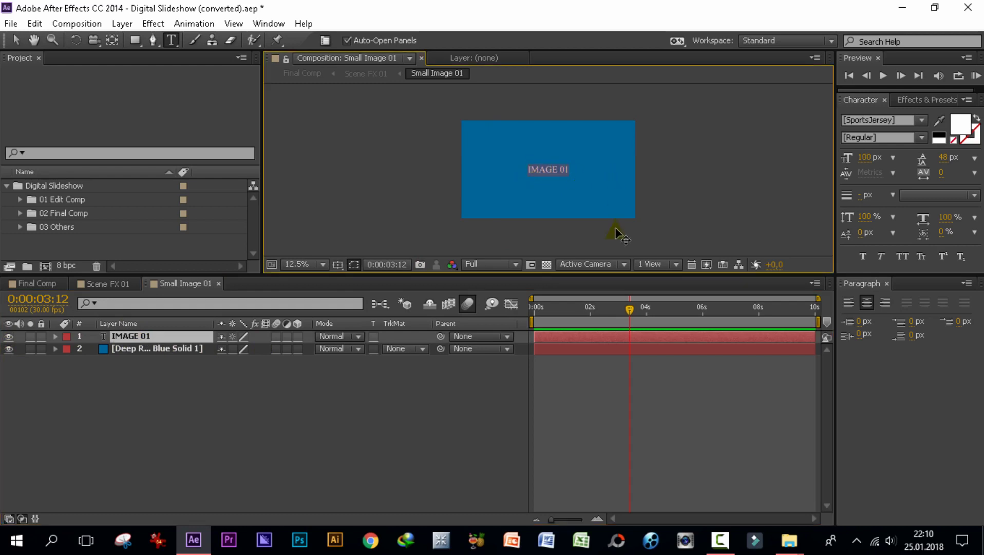
pyautogui.write('Pro dersler')
pyautogui.click(183, 404)
pyautogui.click(195, 337)
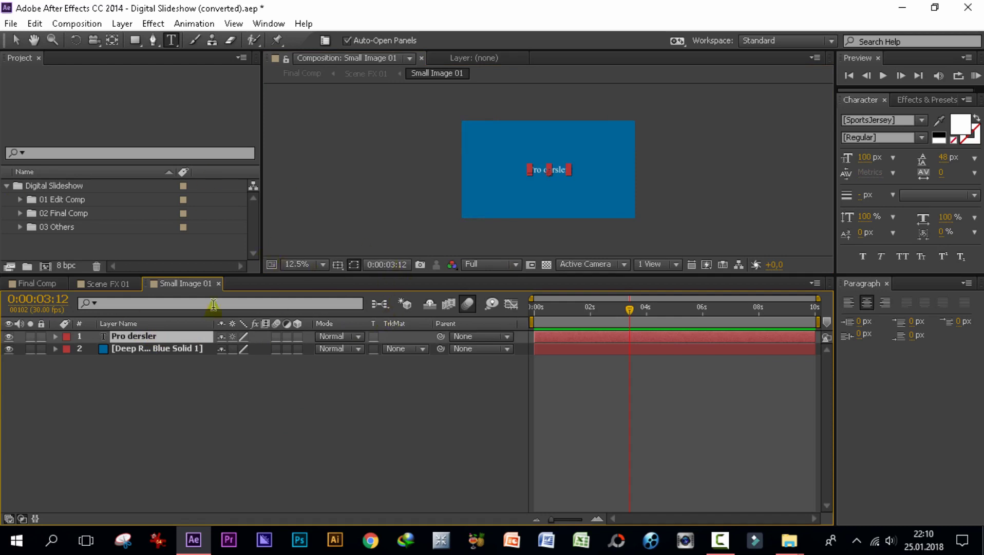
pyautogui.click(16, 39)
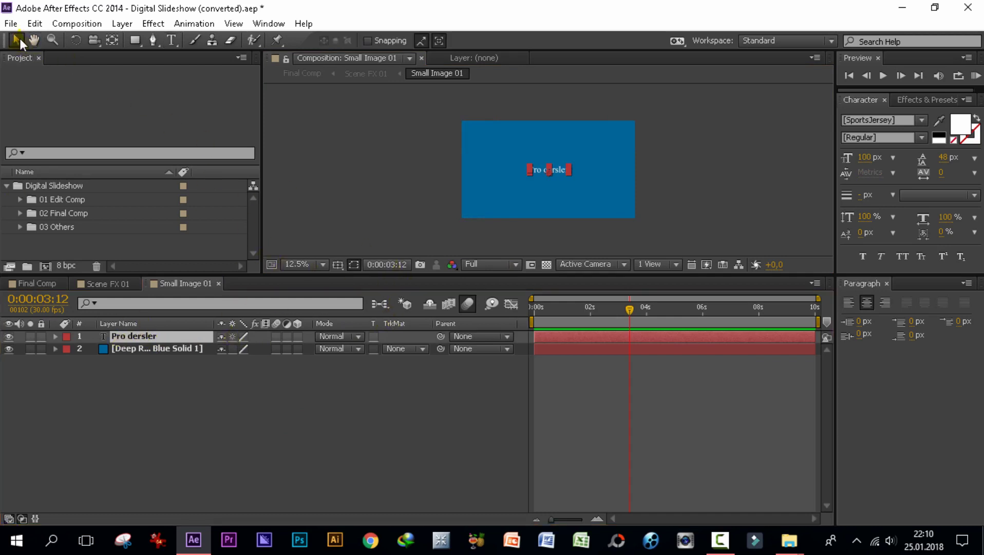
# Drag the Pro dersler text to the lower right, then reopen Small Image 01 and select the blue solid.
pyautogui.moveTo(541, 171); pyautogui.dragTo(608, 212)
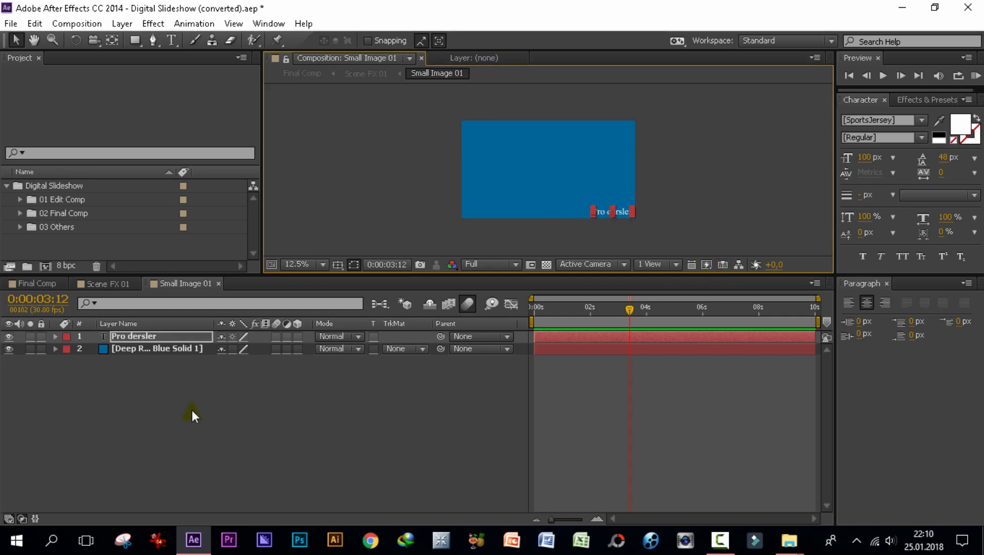
pyautogui.click(218, 283)
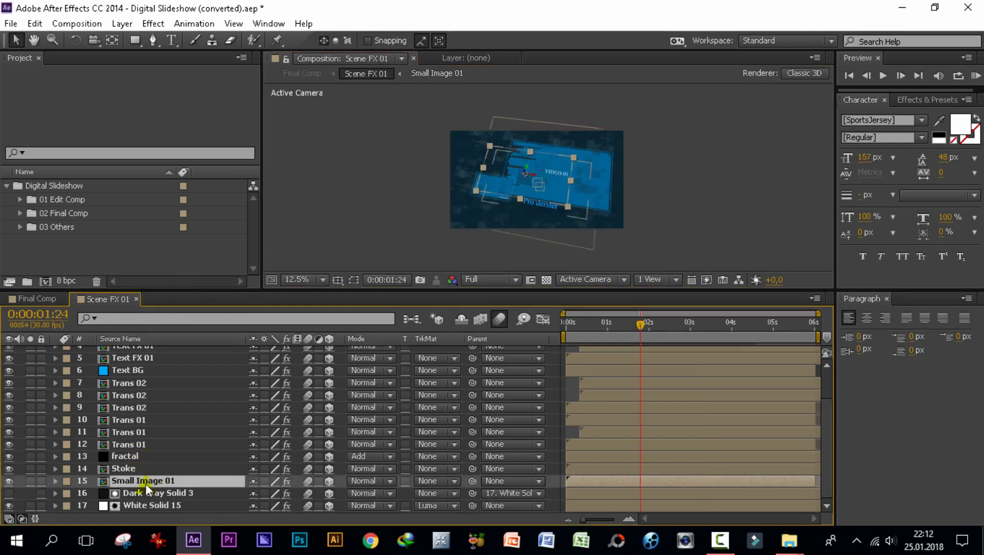
pyautogui.doubleClick(131, 482)
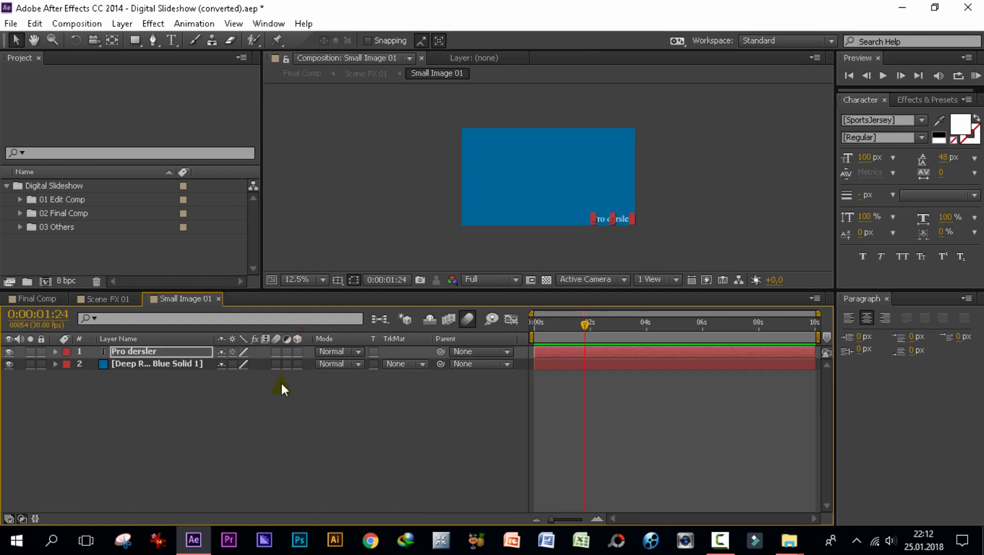
pyautogui.click(147, 365)
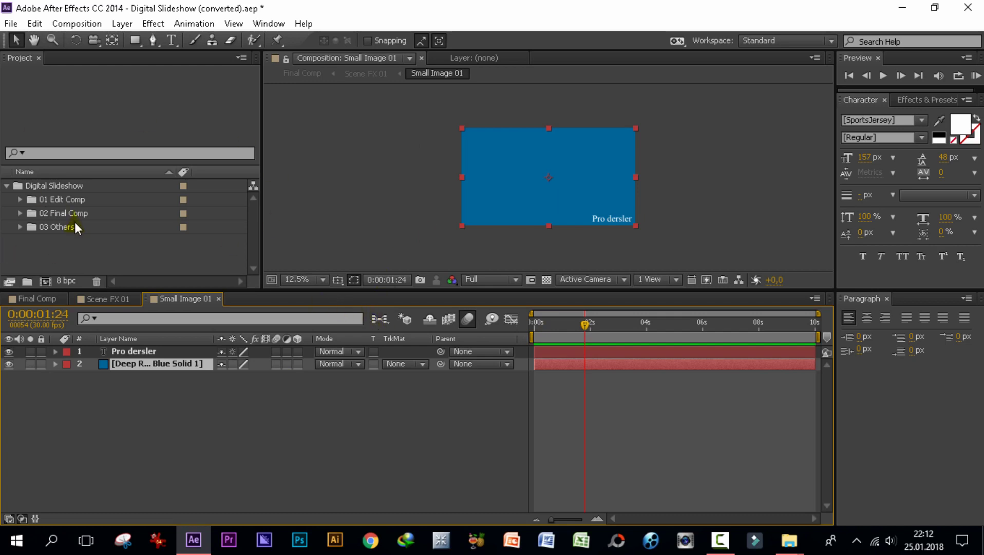
# Add a 'resimler' folder with a 'videolar' subfolder inside it, then select resimler as the import destination.
pyautogui.click(27, 282)
pyautogui.write('resimler')
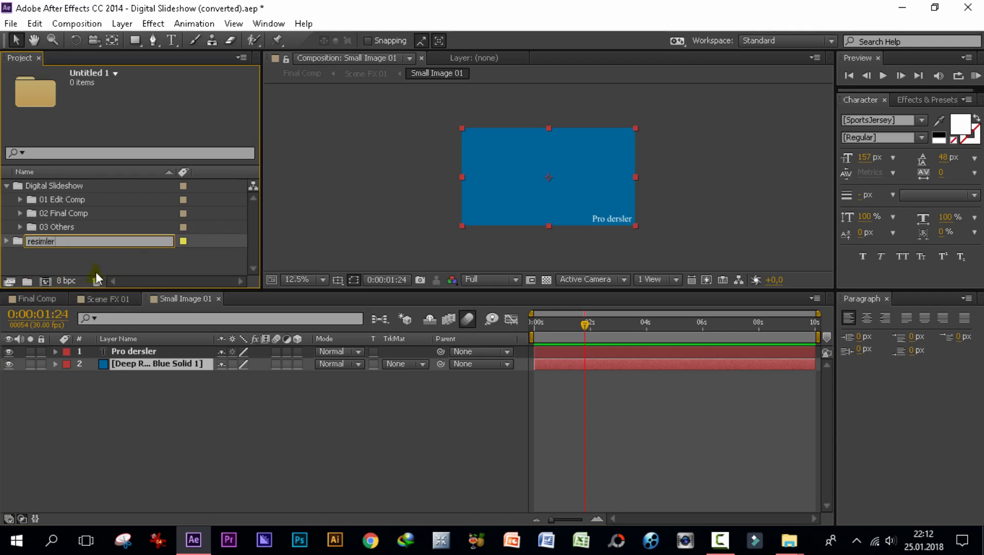
pyautogui.click(28, 280)
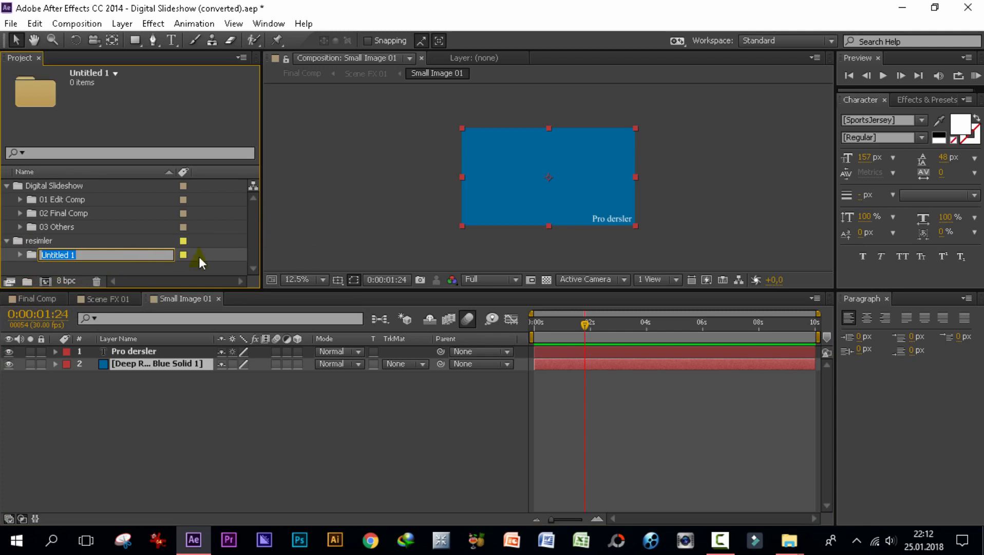
pyautogui.write('videola')
pyautogui.click(119, 232)
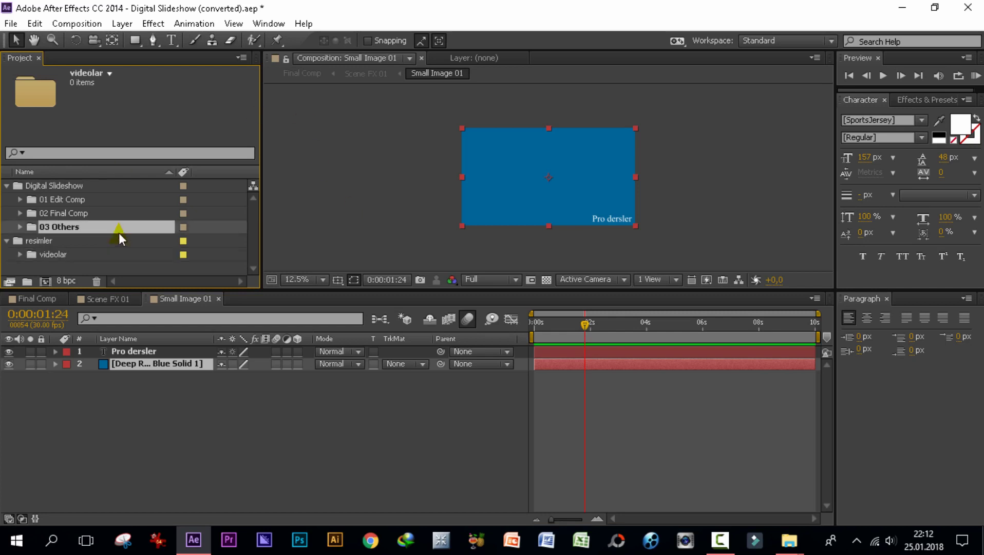
pyautogui.click(31, 239)
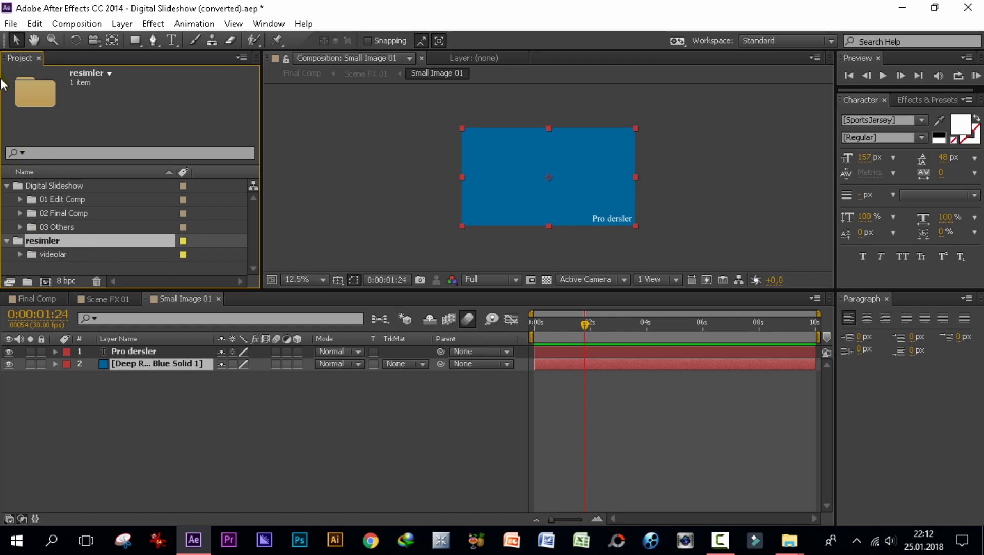
pyautogui.click(11, 24)
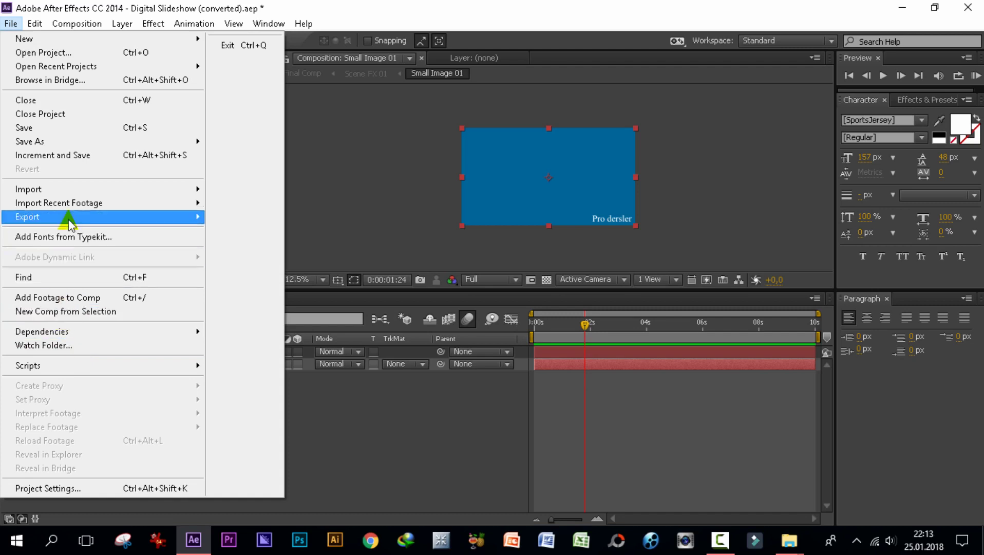
# Import SpiderFerrari1 from the Desktop's KIRIKKALE VİDEO GÖRÜNTÜLERİ folder via File > Import > File.
pyautogui.moveTo(70, 189)
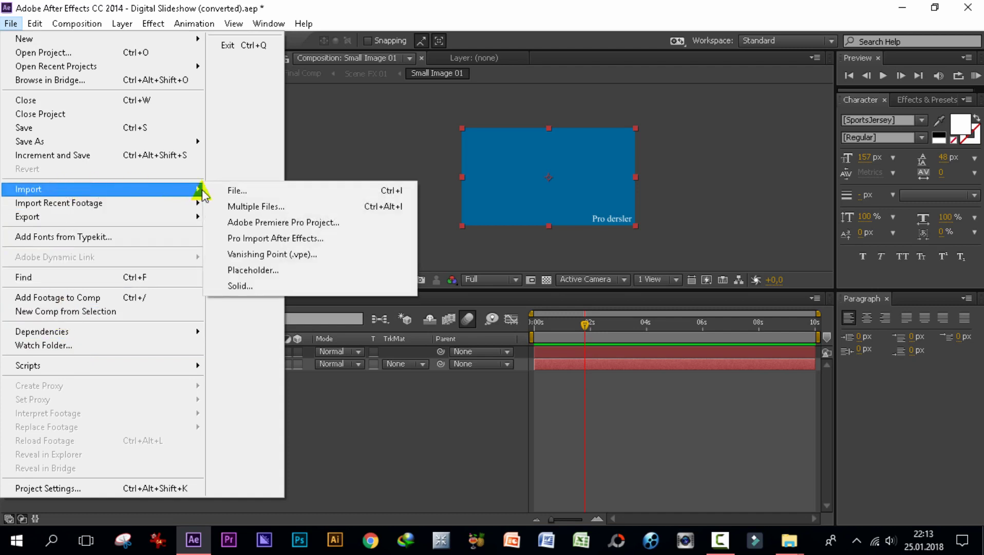
pyautogui.click(235, 190)
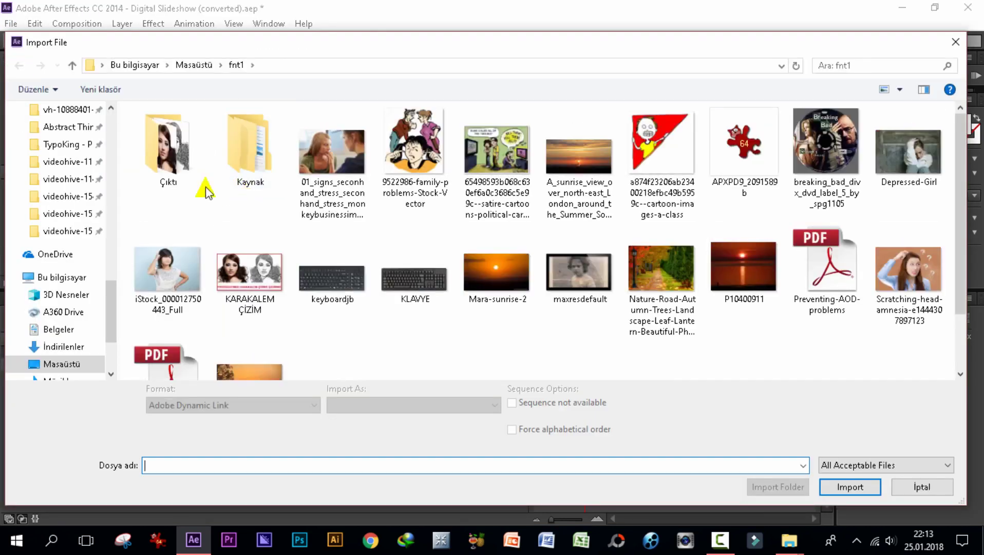
pyautogui.click(55, 365)
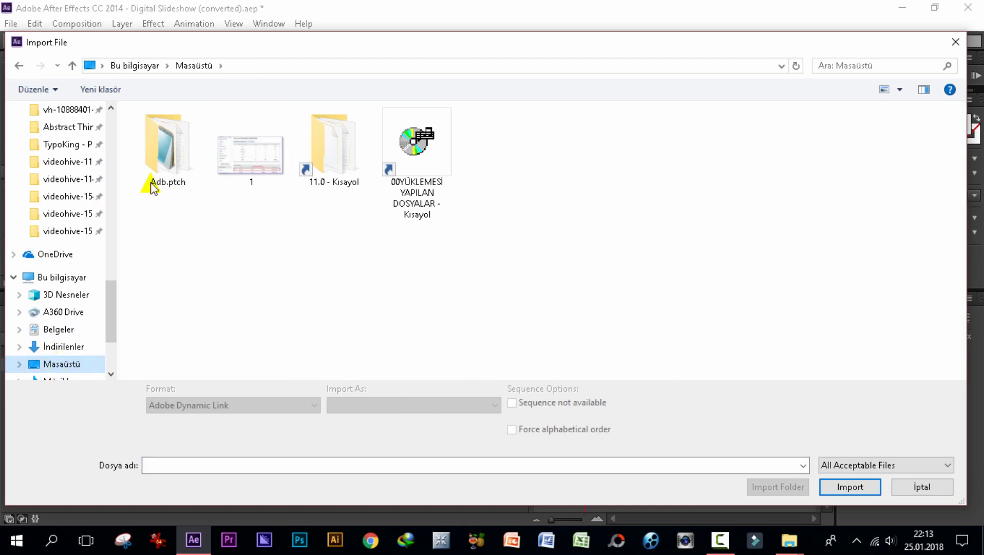
pyautogui.doubleClick(169, 165)
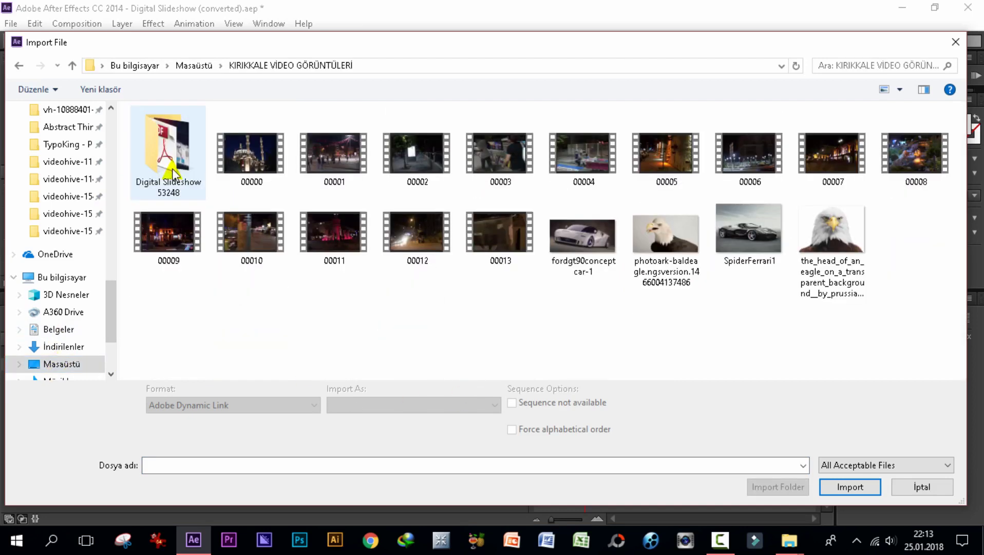
pyautogui.click(783, 248)
pyautogui.click(857, 476)
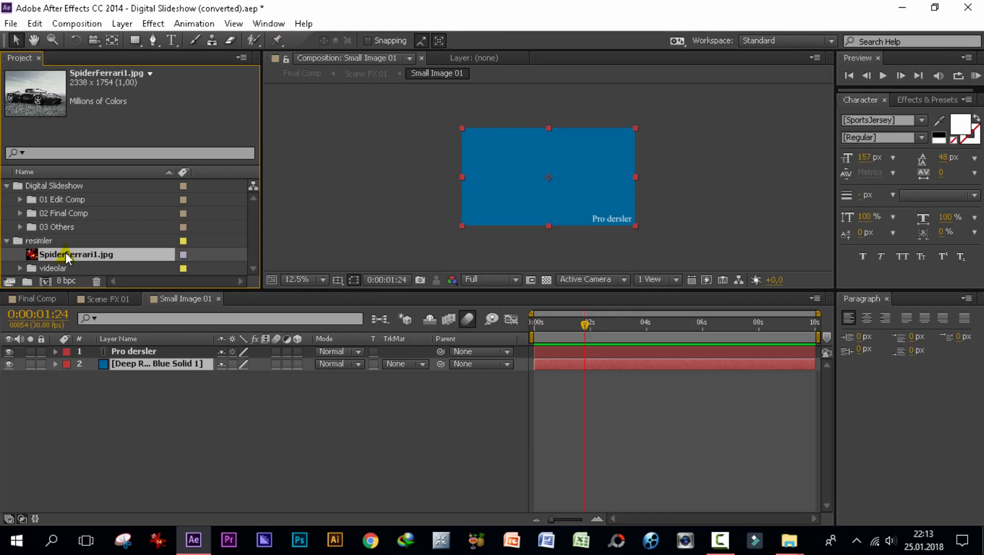
# Add SpiderFerrari1 as a layer between the text and solid, scaled down to fit the blue frame.
pyautogui.moveTo(65, 254); pyautogui.dragTo(491, 230)
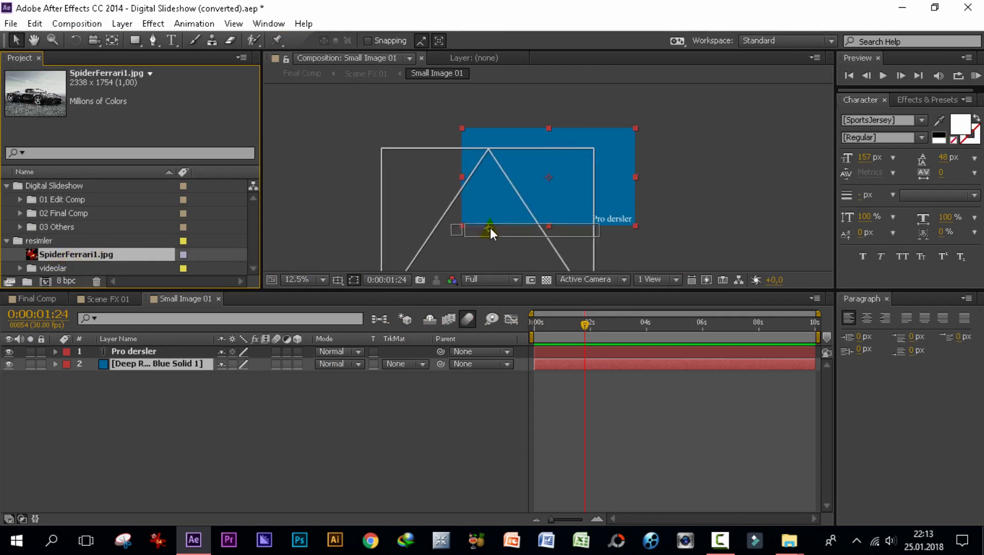
pyautogui.moveTo(491, 230)
pyautogui.mouseDown()
pyautogui.moveTo(129, 367)
pyautogui.moveTo(128, 354)
pyautogui.mouseUp()
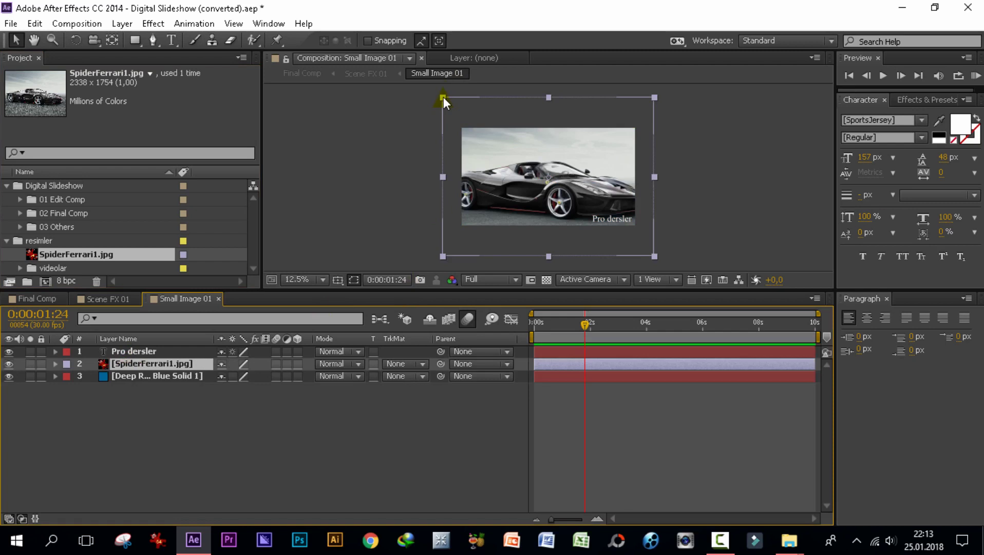
pyautogui.moveTo(444, 97); pyautogui.dragTo(449, 111)
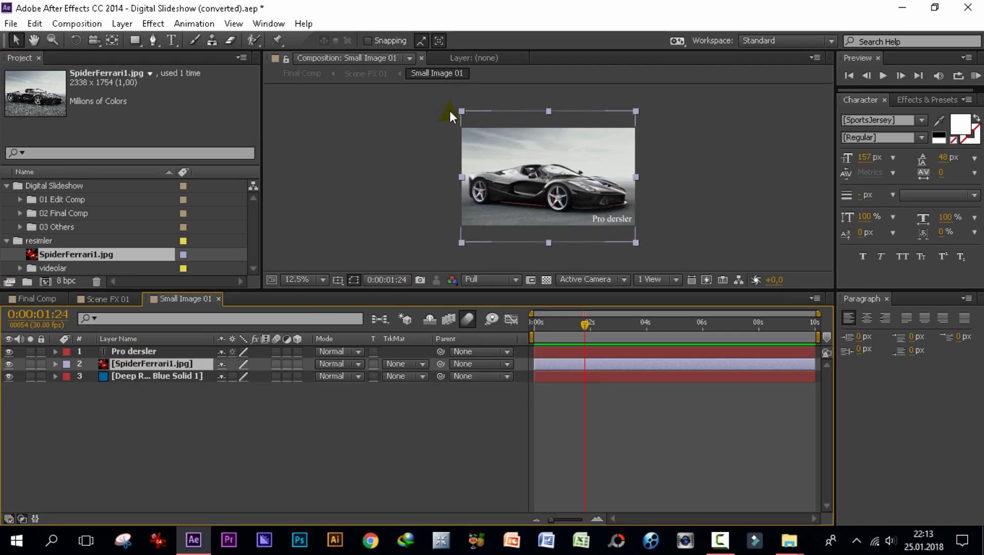
pyautogui.click(450, 111)
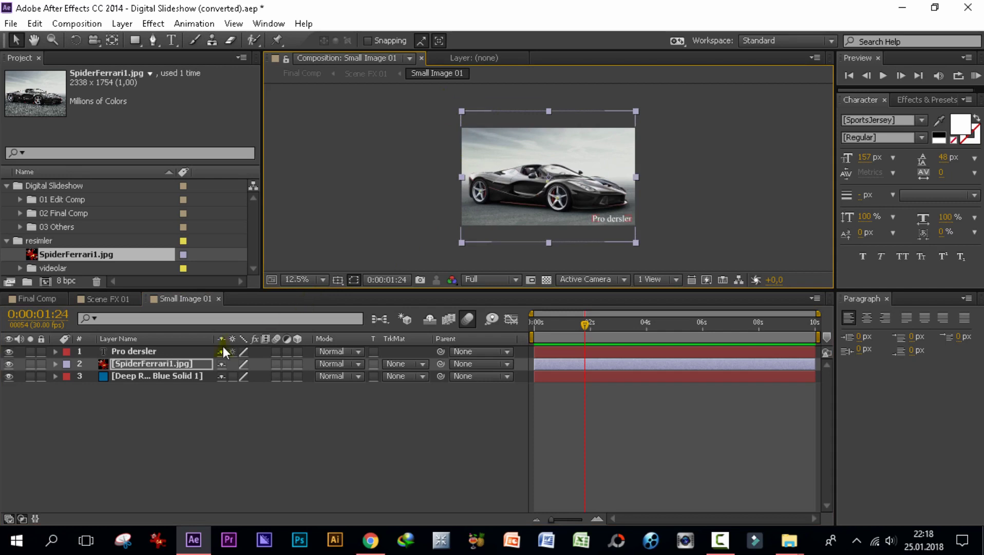
# Close the Small Image 01 and Scene FX 01 comps and move the playhead back to 0.
pyautogui.click(219, 297)
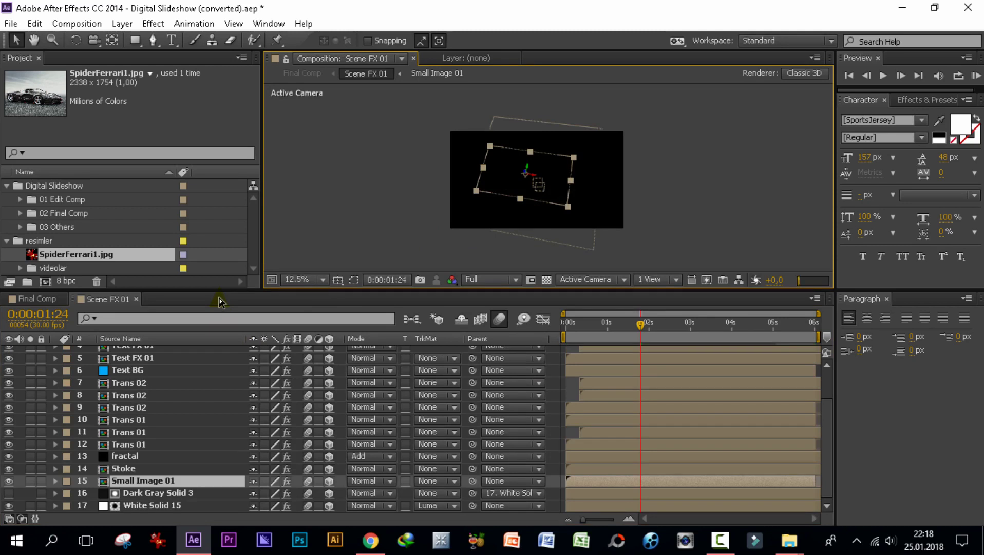
pyautogui.click(136, 299)
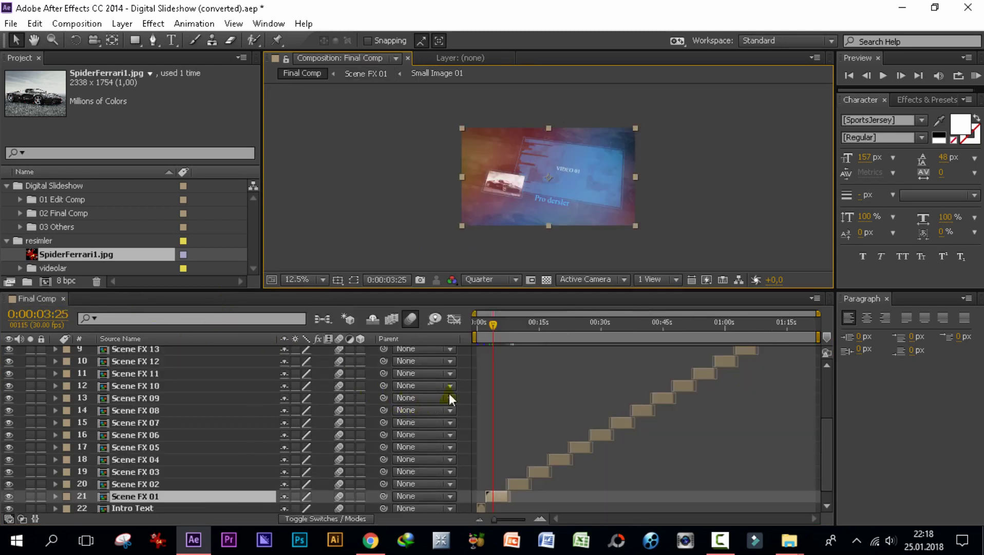
pyautogui.moveTo(490, 322); pyautogui.dragTo(476, 323)
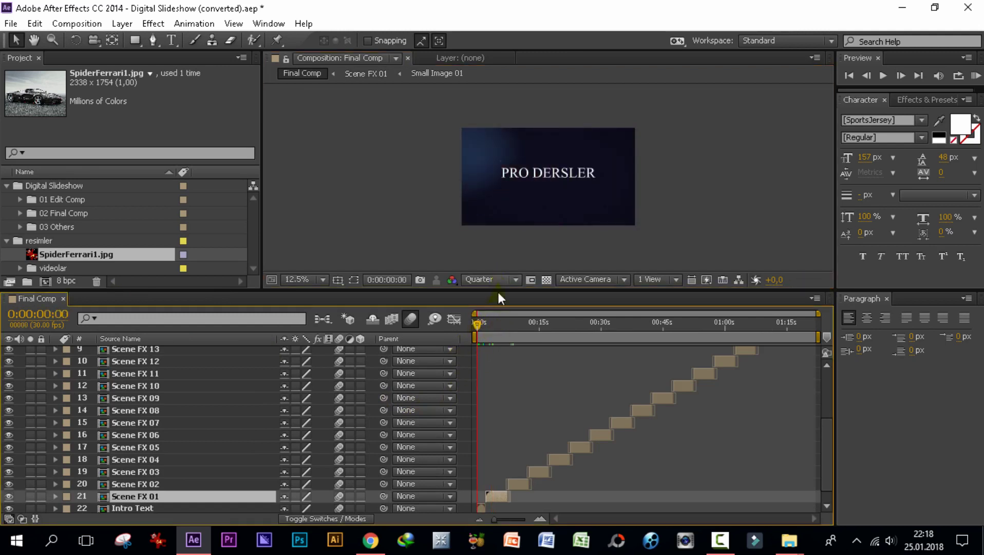
# Set the viewer magnification to 25% and play the slideshow preview.
pyautogui.click(323, 279)
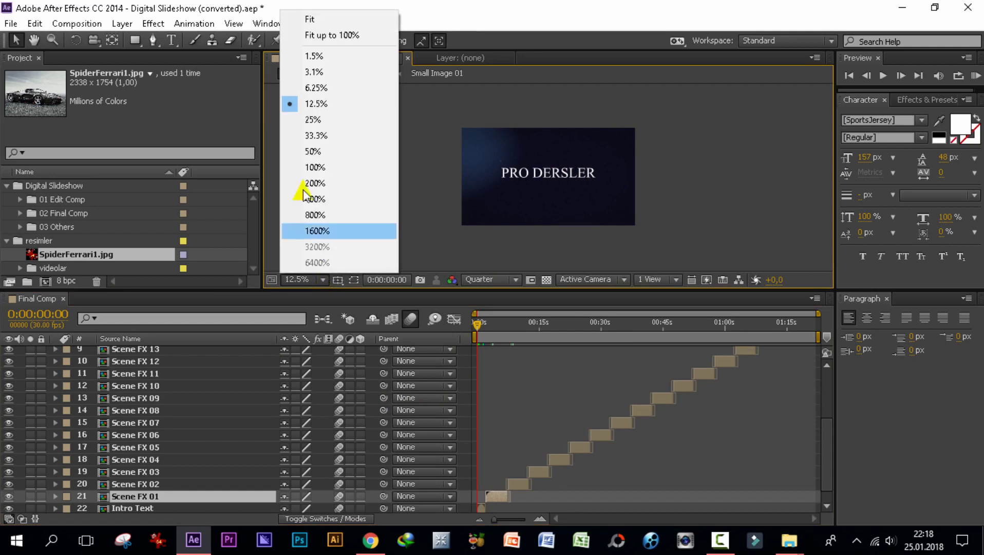
pyautogui.click(315, 121)
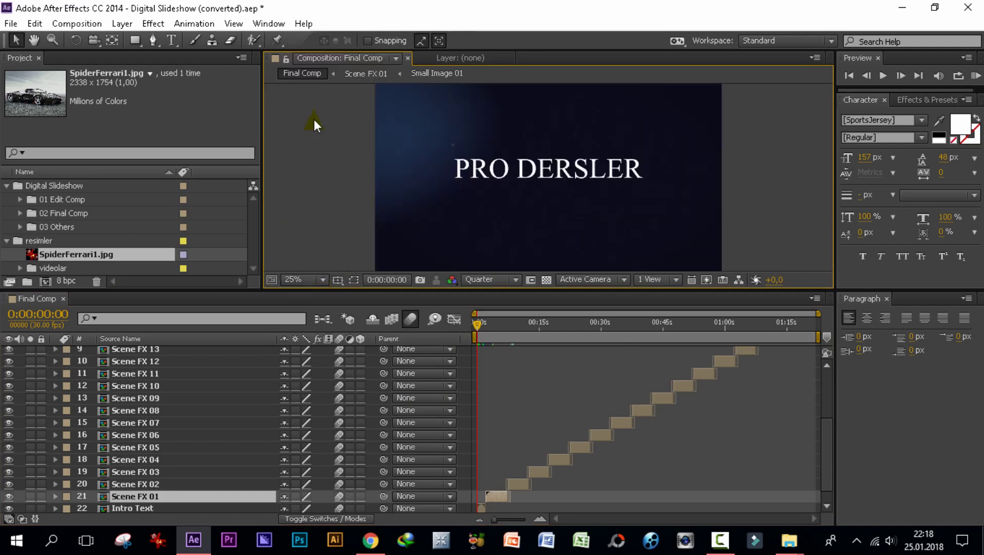
pyautogui.click(883, 75)
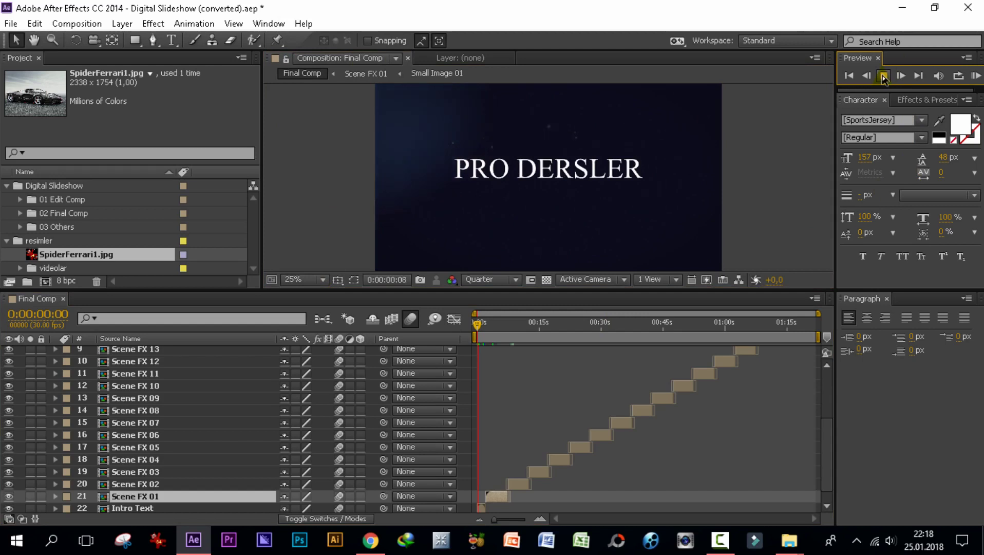
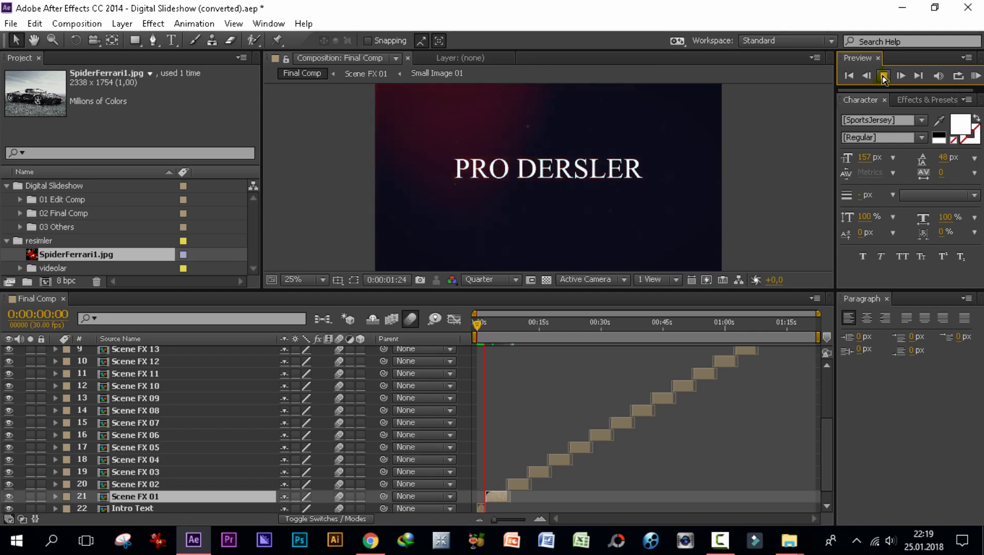
# RAM-preview Final Comp and stop at about 0:00:04:11 on the VIDEO 01 scene.
pyautogui.click(883, 76)
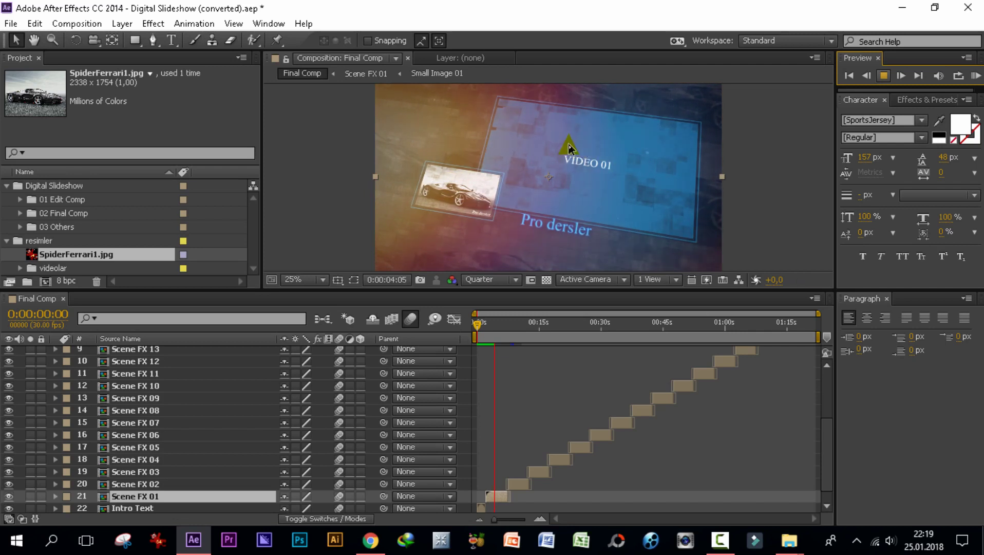
pyautogui.click(562, 143)
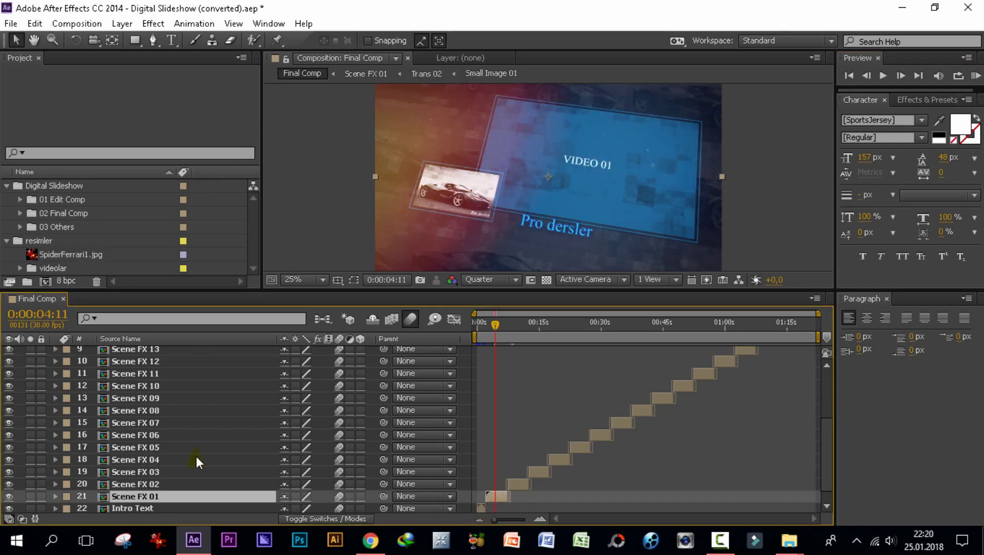
# Open Scene FX 01, then its nested Trans 01 composition, and select the videolar folder.
pyautogui.doubleClick(124, 497)
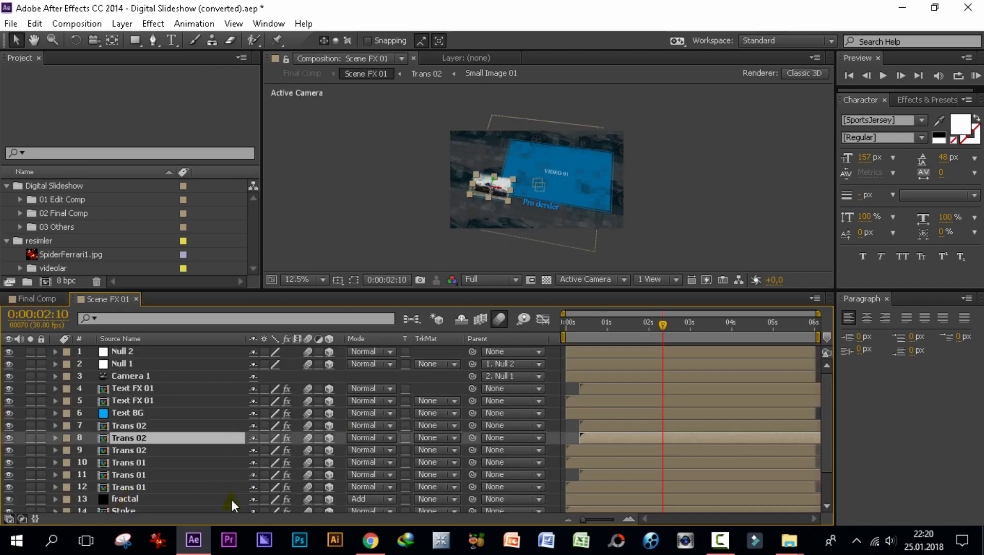
pyautogui.click(129, 488)
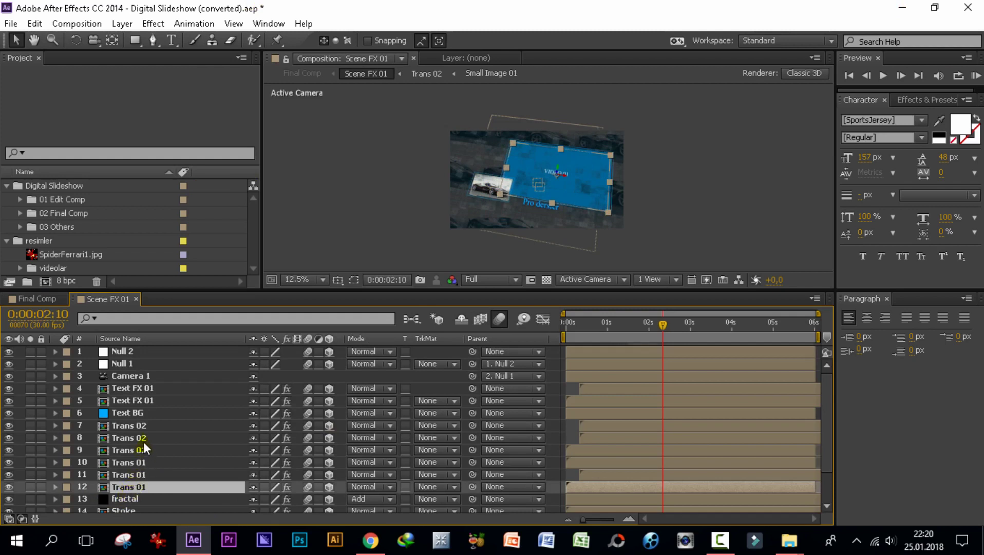
pyautogui.doubleClick(130, 486)
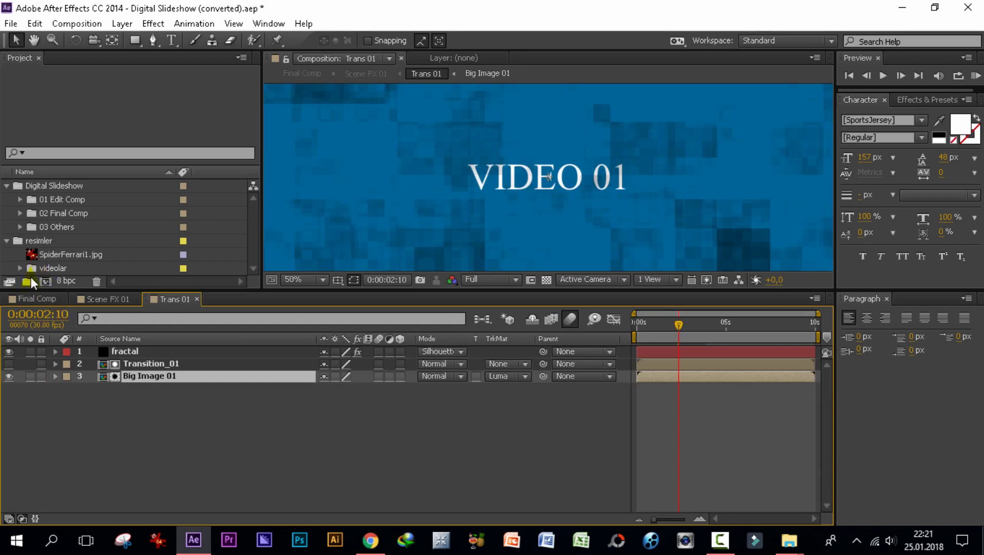
pyautogui.click(56, 269)
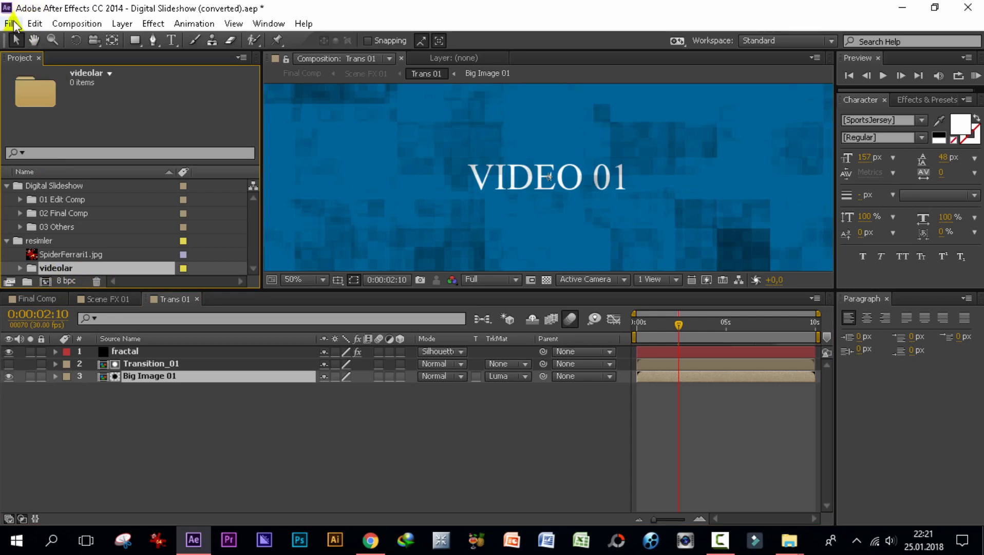
# Import clip 00009 from the KIRIKKALE VİDEO GÖRÜNTÜLERİ folder into the videolar folder.
pyautogui.click(11, 24)
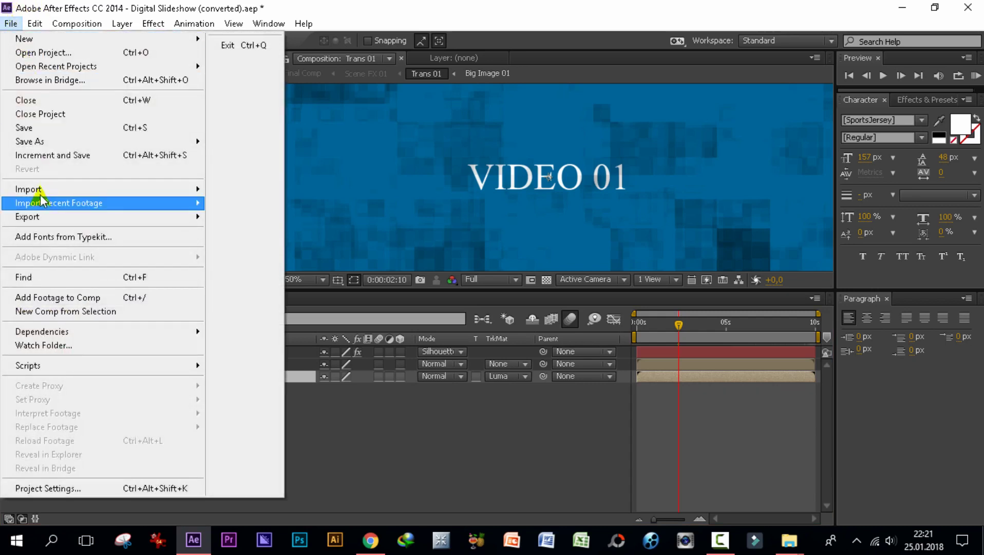
pyautogui.moveTo(125, 189)
pyautogui.click(250, 191)
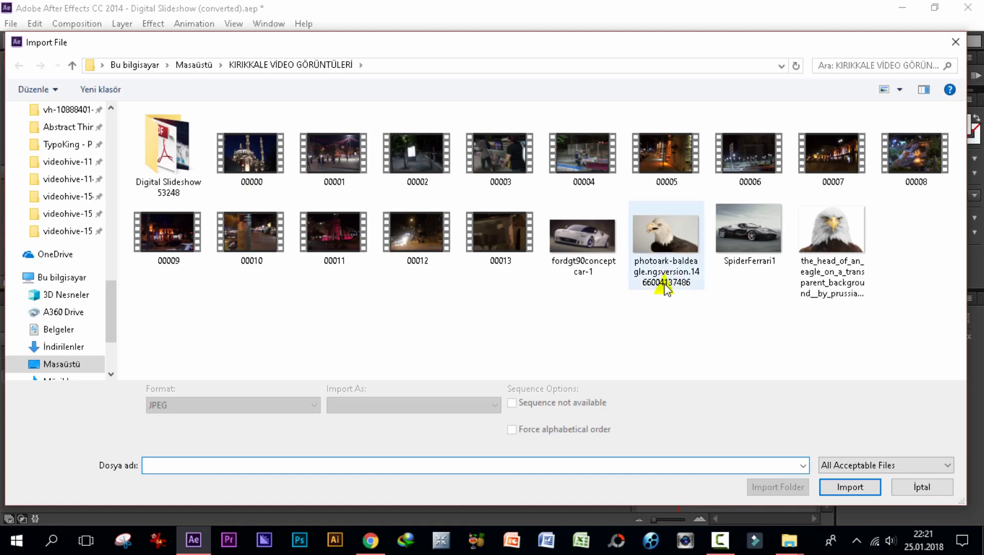
pyautogui.click(169, 235)
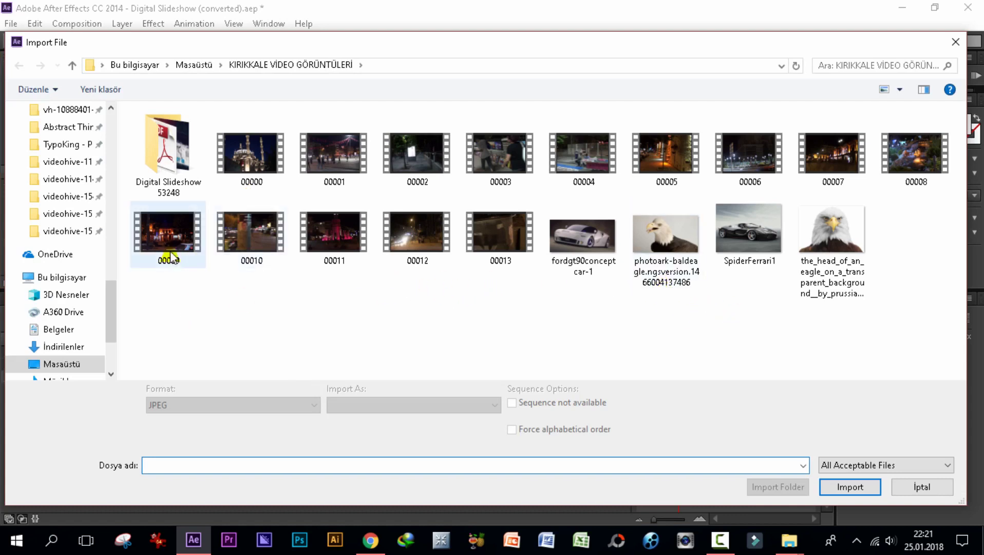
pyautogui.click(832, 487)
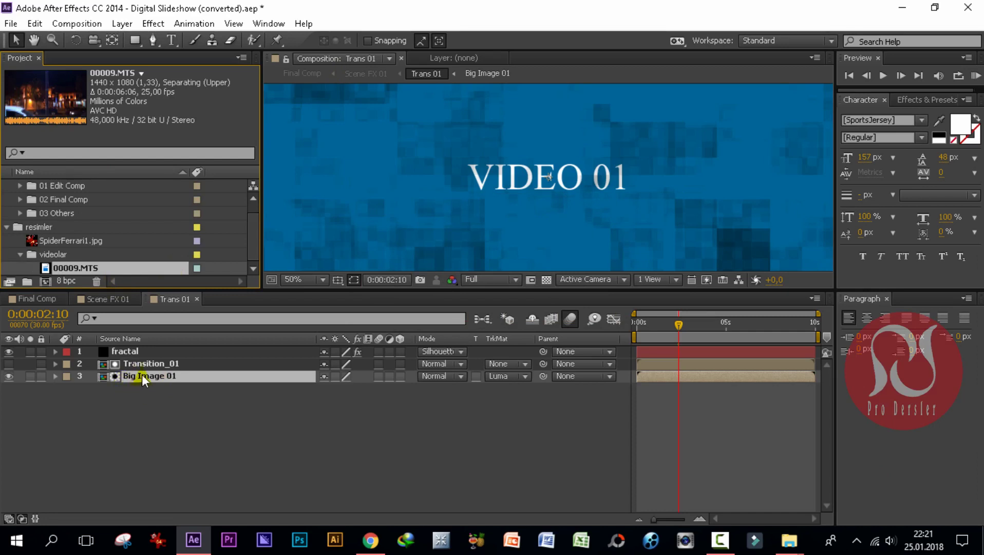
pyautogui.scroll(-2, 522, 197)
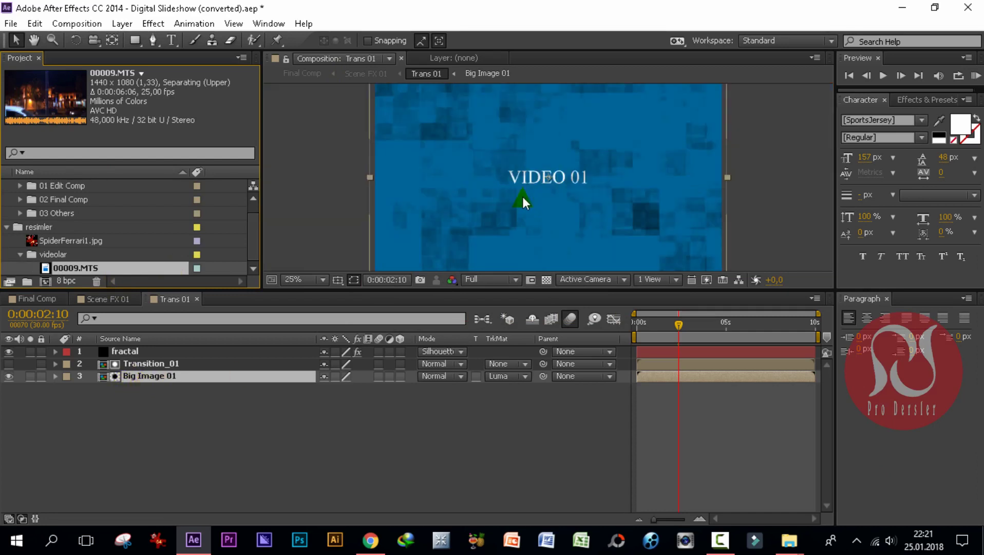
pyautogui.scroll(-2, 522, 196)
# In Big Image 01, hide the VIDEO 01 text and place 00009.MTS as the top layer.
pyautogui.doubleClick(121, 376)
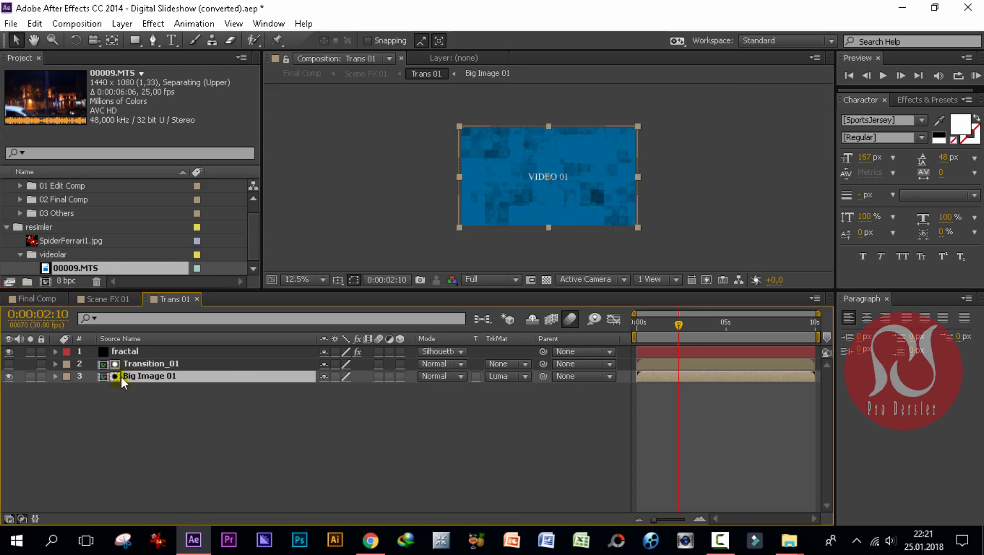
pyautogui.click(8, 351)
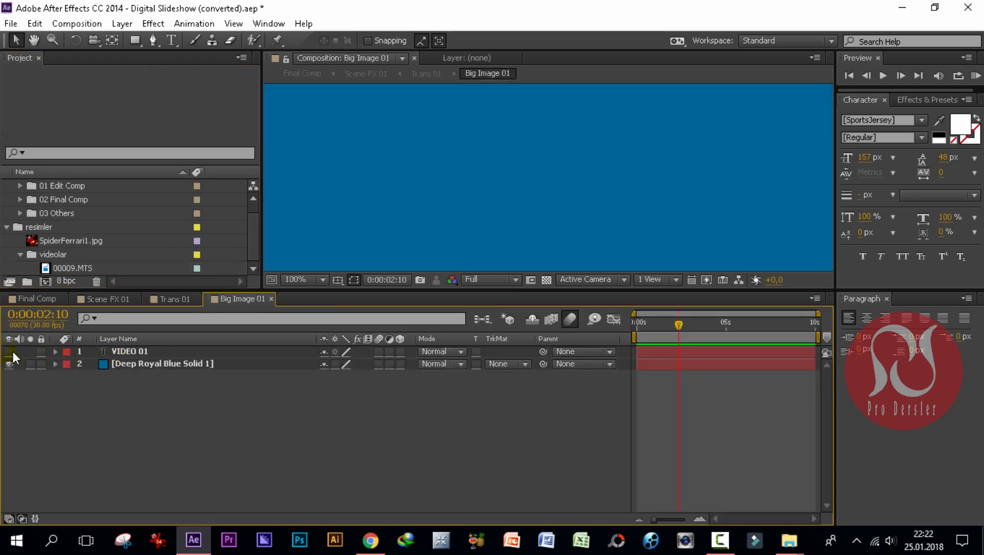
pyautogui.click(82, 268)
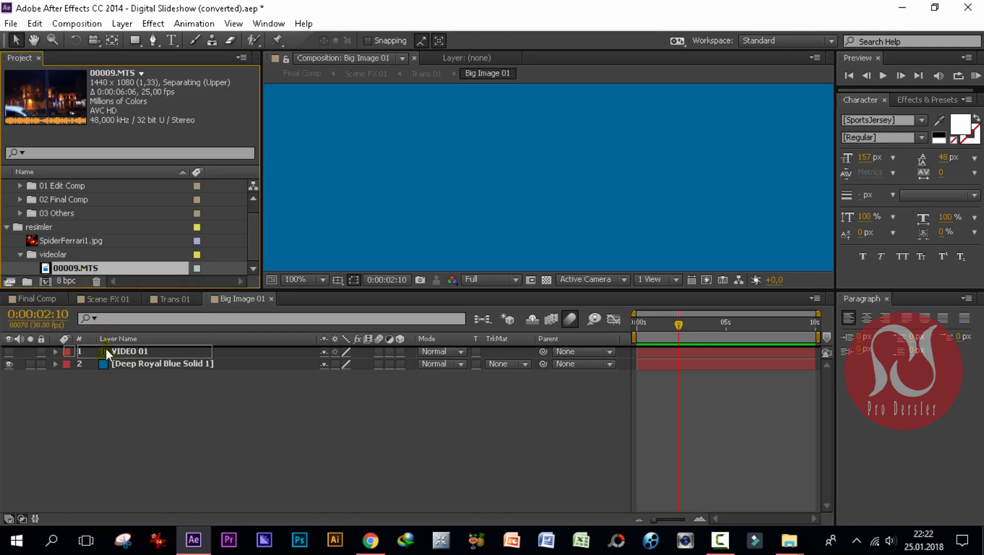
pyautogui.moveTo(82, 265); pyautogui.dragTo(106, 350)
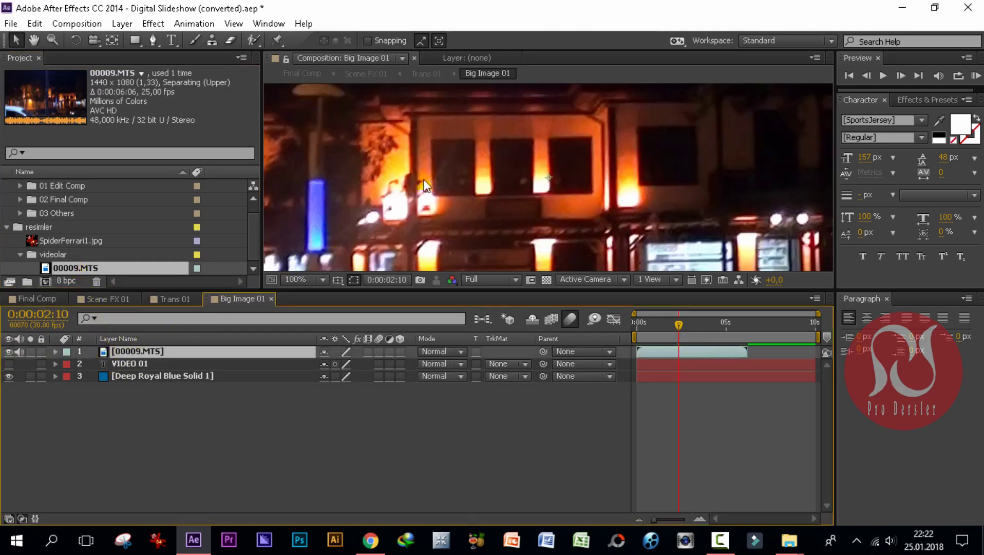
pyautogui.press(',')
pyautogui.press(',')
pyautogui.press(',')
pyautogui.press(',')
pyautogui.press(',')
pyautogui.press('.')
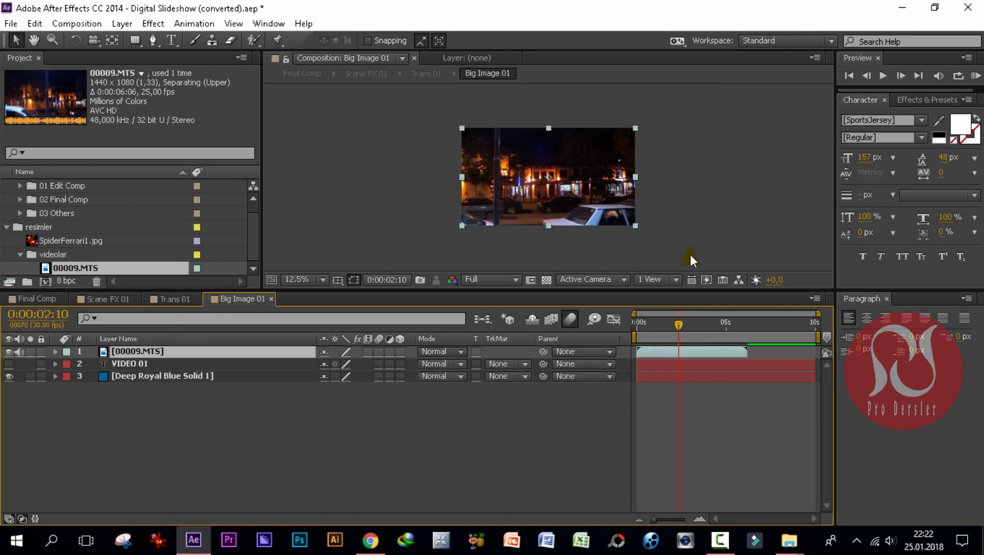
# Close Big Image 01, Trans 01 and Scene FX 01, then set Final Comp's time to 0:00:02:03.
pyautogui.click(272, 298)
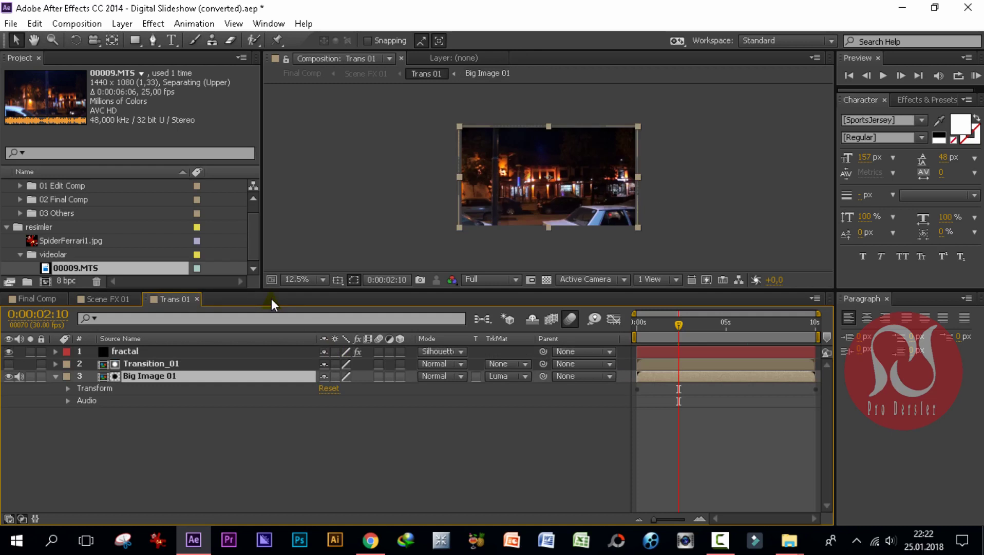
pyautogui.click(197, 299)
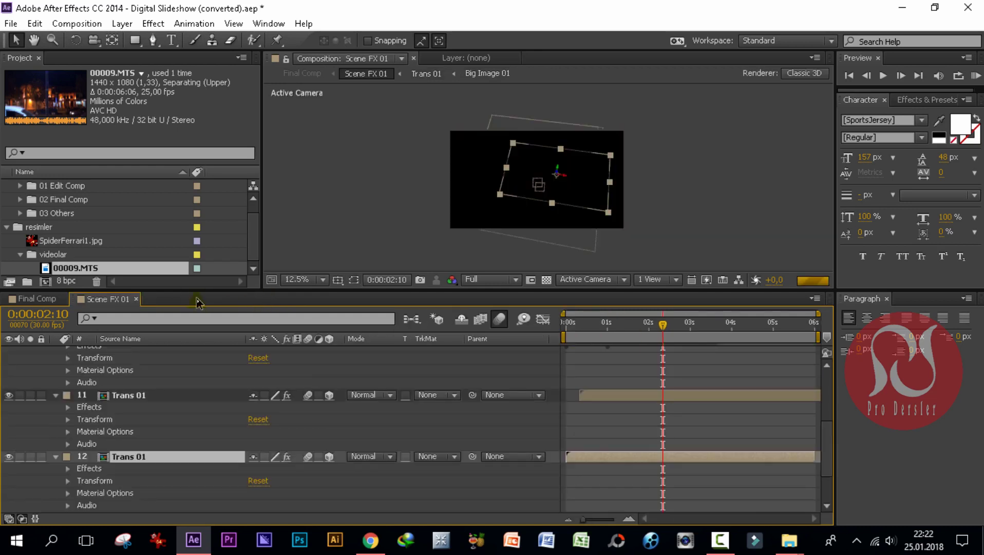
pyautogui.click(136, 300)
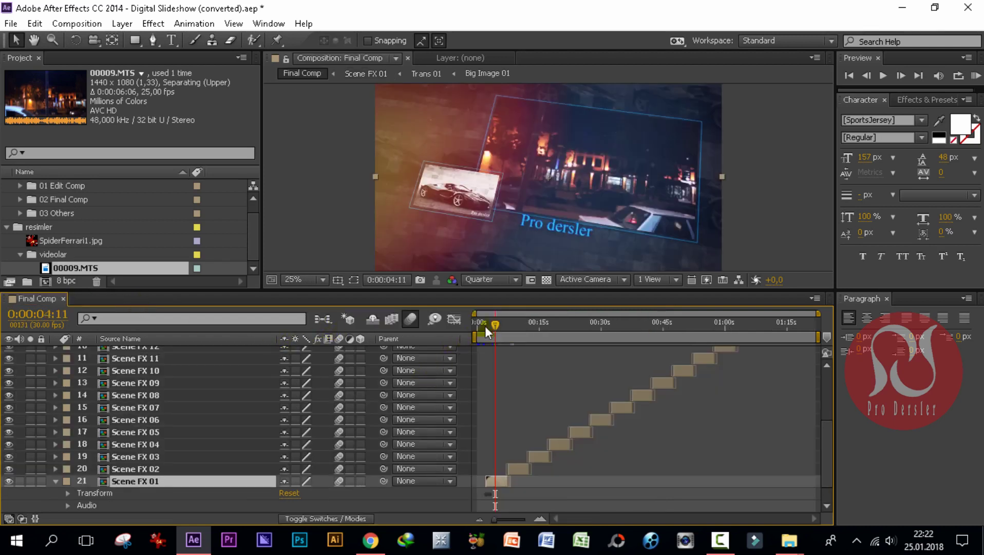
pyautogui.moveTo(492, 325); pyautogui.dragTo(478, 328)
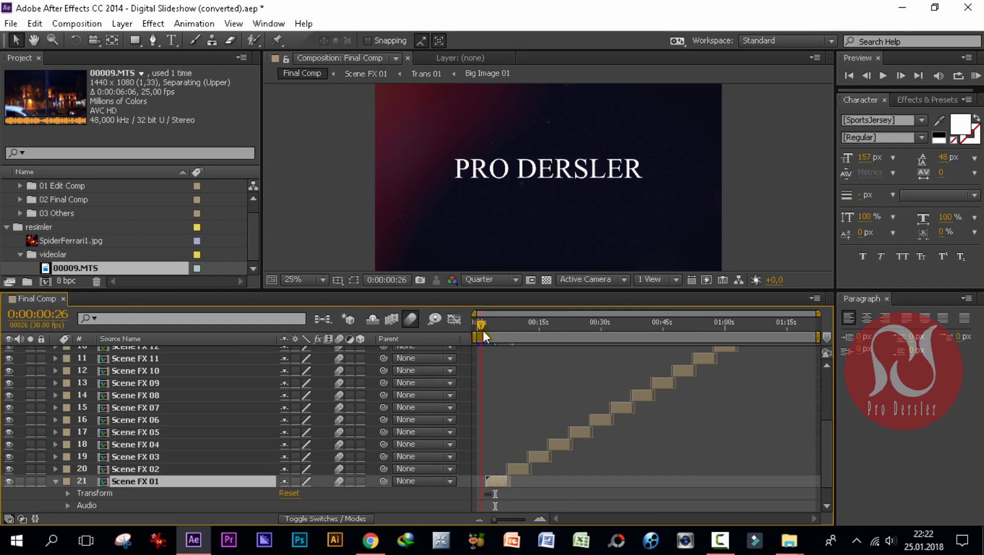
pyautogui.press('space')
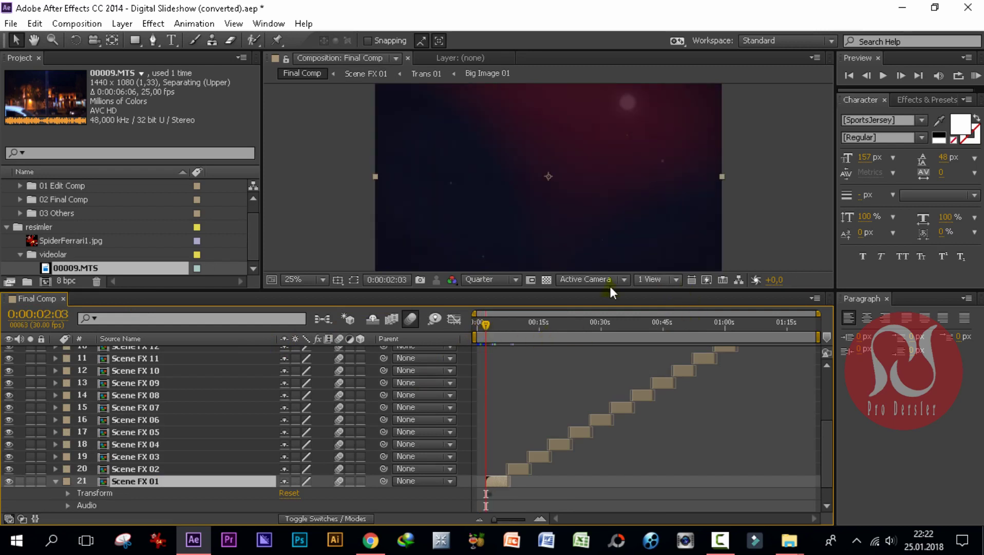
# RAM-preview Final Comp and stop at 0:00:04:19 with the night-city footage in frame.
pyautogui.click(883, 76)
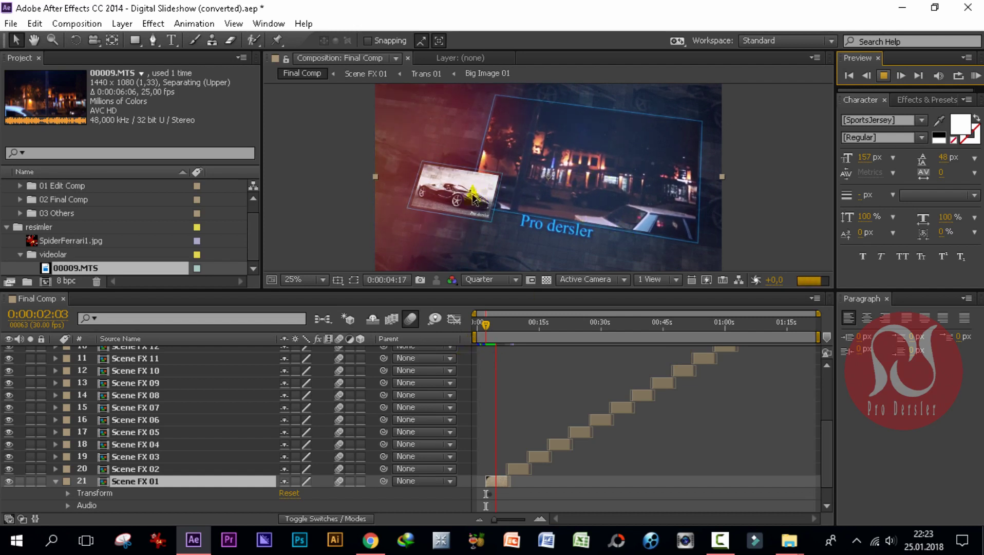
pyautogui.click(884, 75)
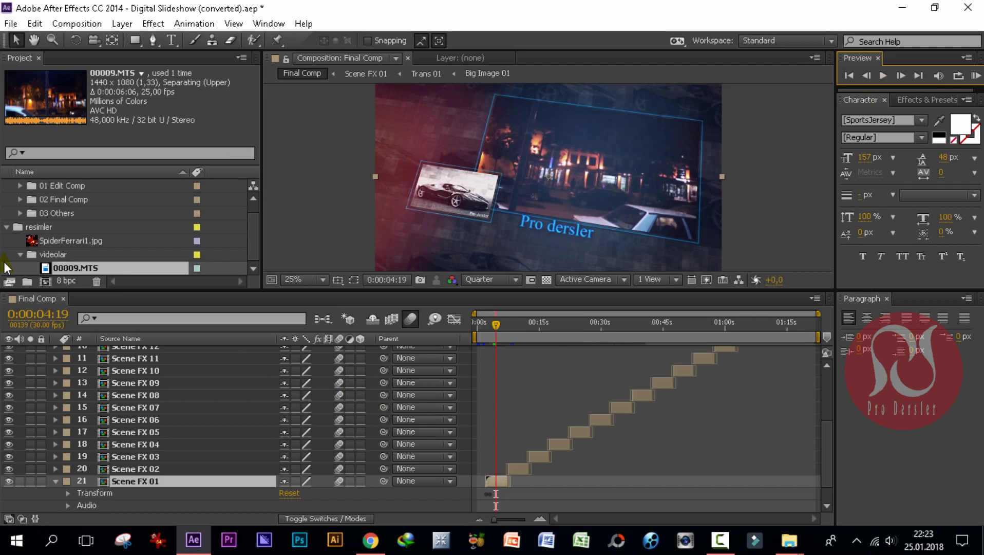
# Add Final Comp to the Render Queue and open its Best Settings render settings.
pyautogui.click(76, 26)
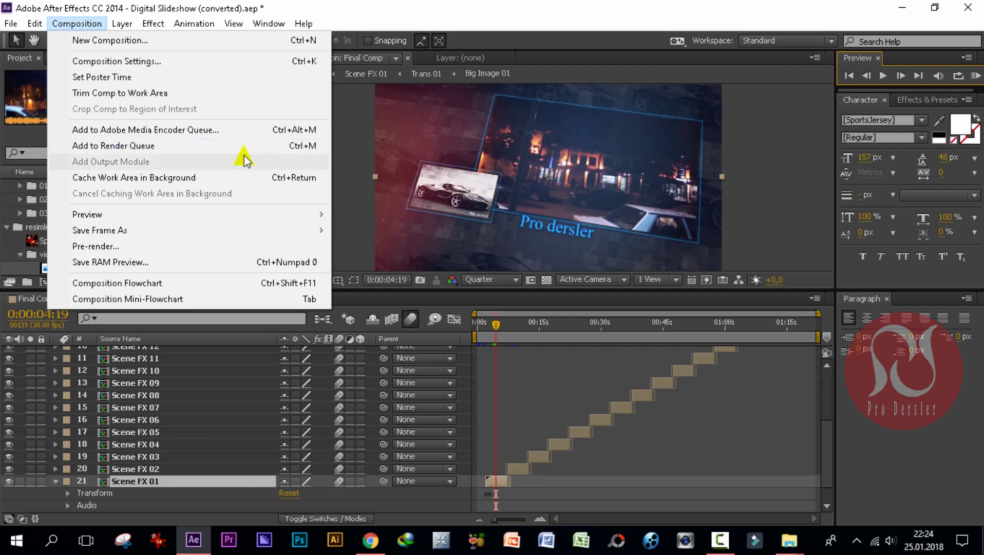
pyautogui.click(168, 146)
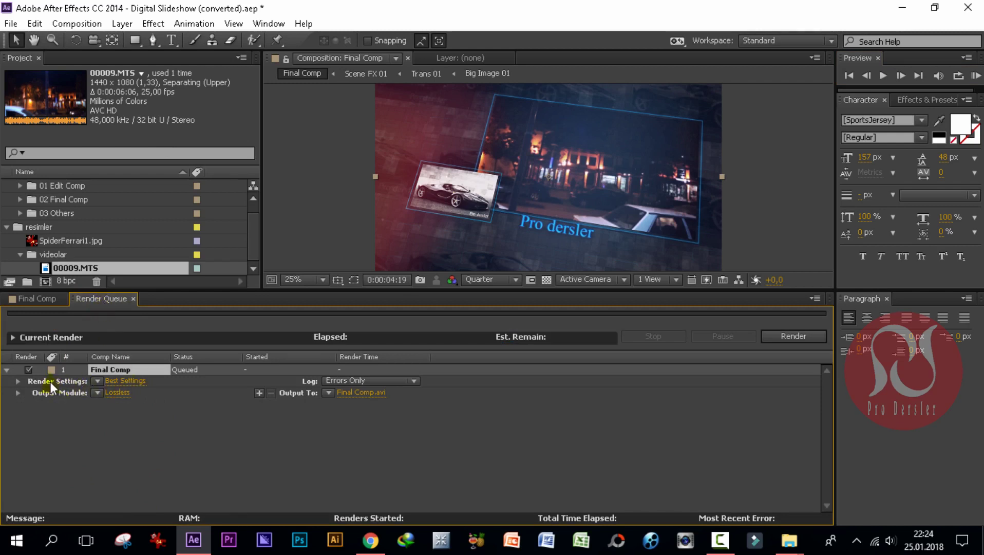
pyautogui.click(124, 382)
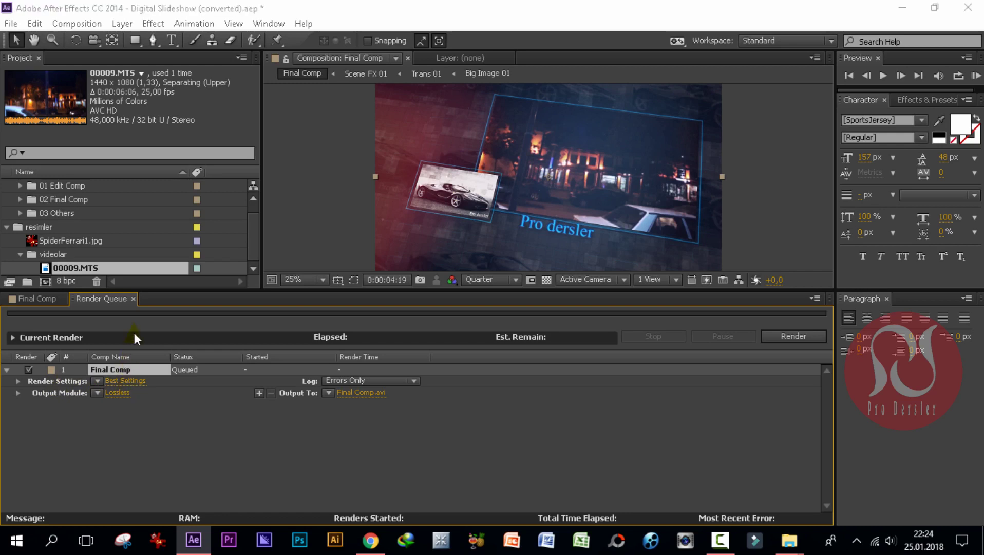
# Keep render quality at Best and resolution at Full, then close Render Settings.
pyautogui.click(391, 108)
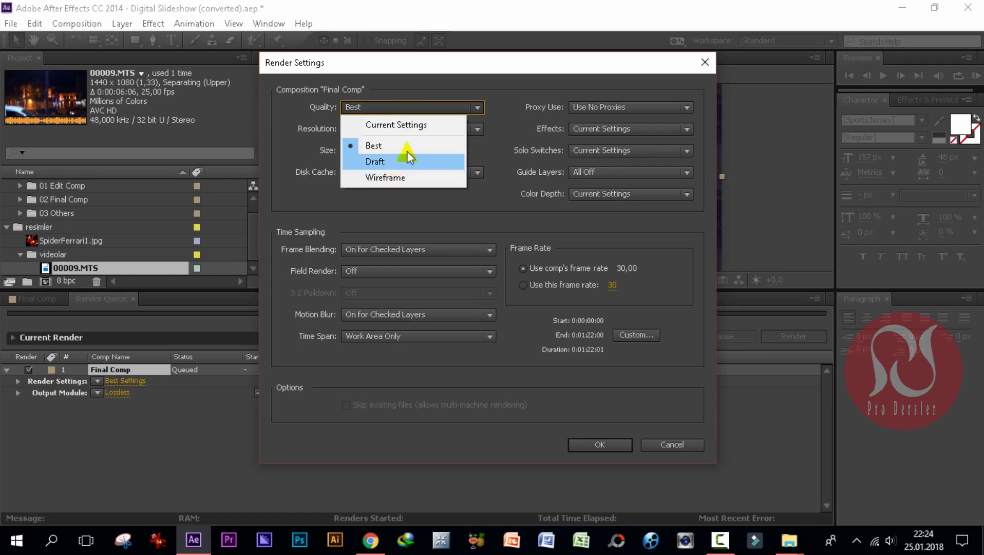
pyautogui.click(684, 247)
pyautogui.click(399, 129)
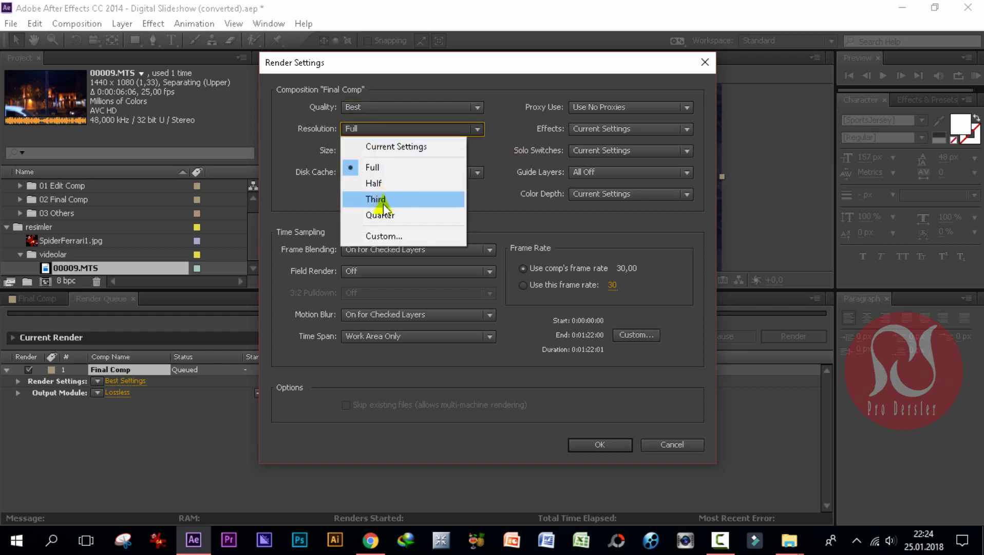
pyautogui.click(679, 248)
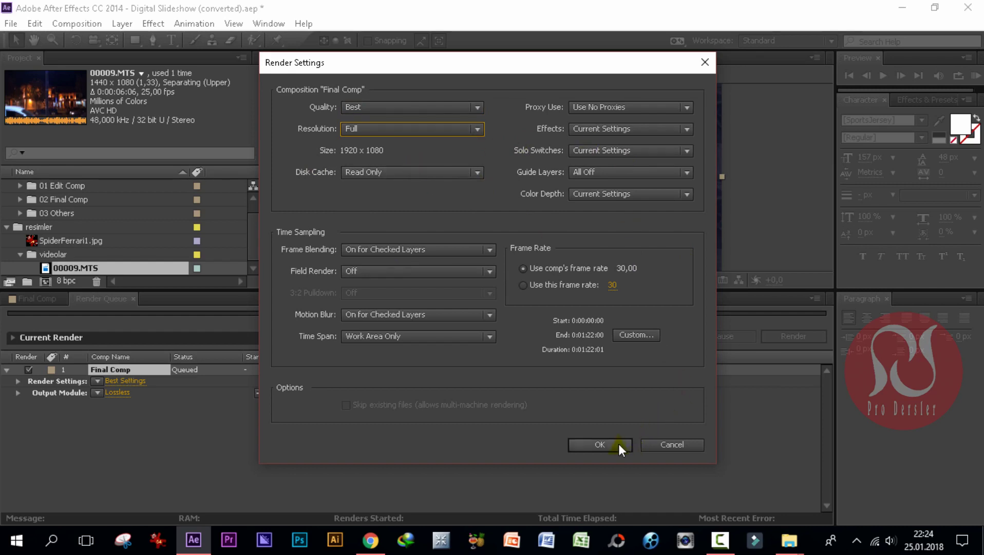
pyautogui.click(678, 446)
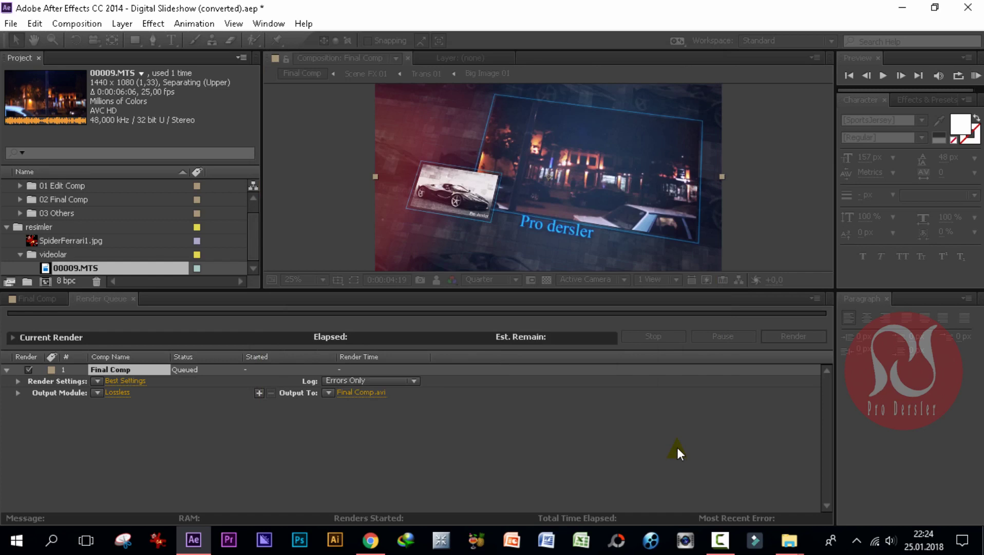
# Switch the output format to QuickTime and check its H.264 codec at quality 100.
pyautogui.click(119, 393)
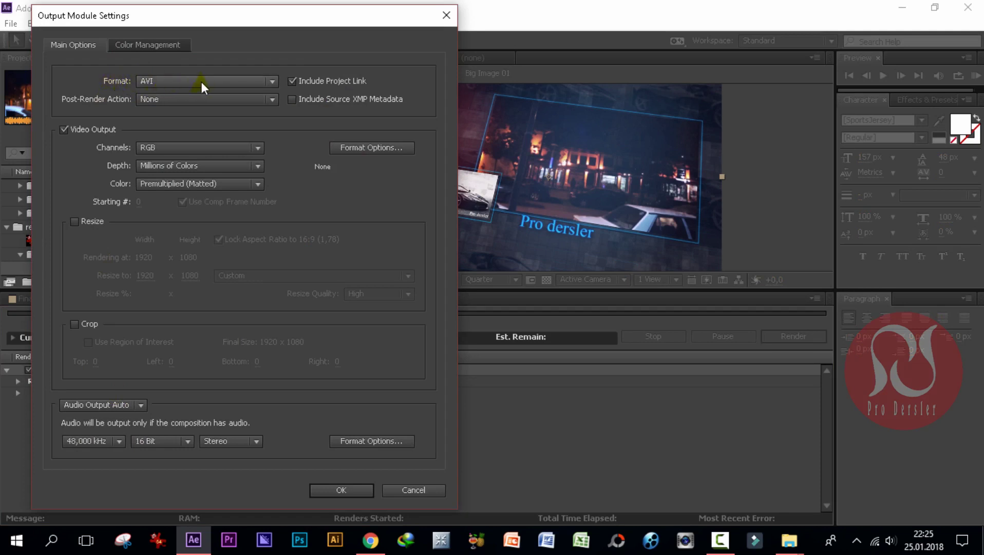
pyautogui.click(202, 82)
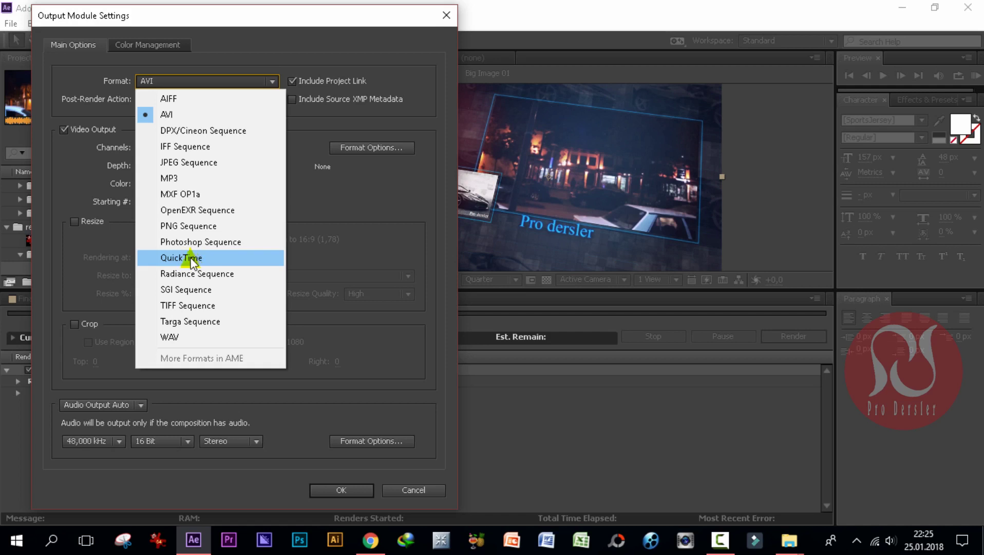
pyautogui.click(191, 259)
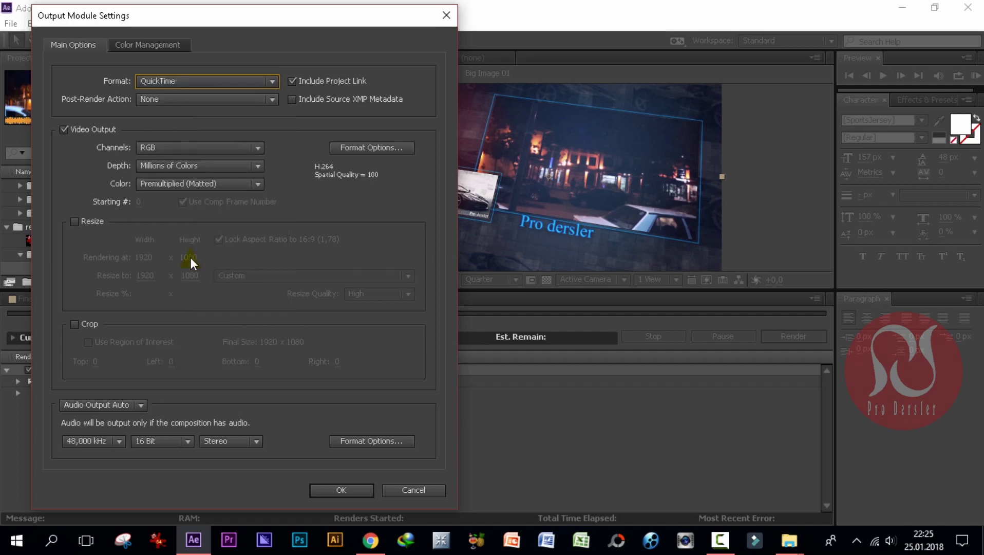
pyautogui.click(373, 149)
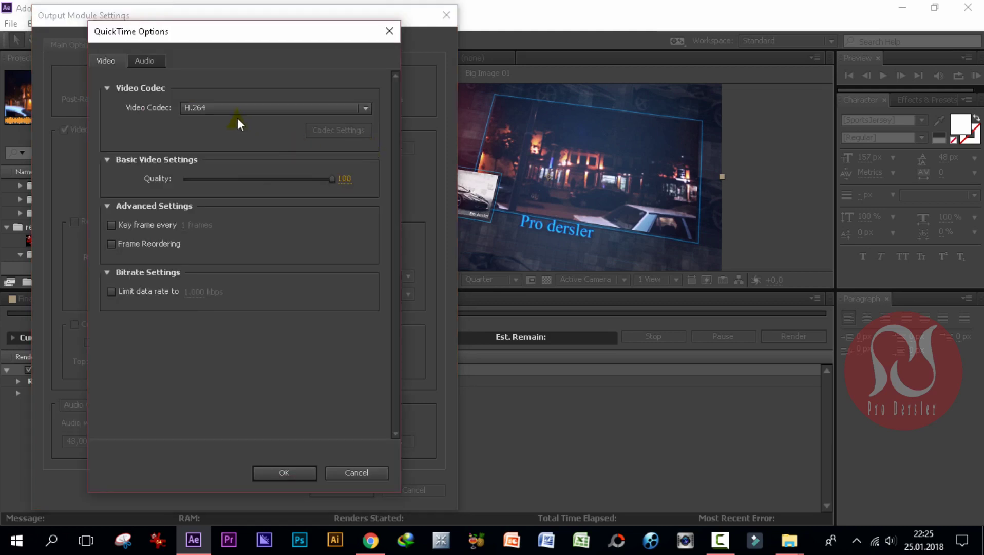
pyautogui.click(221, 106)
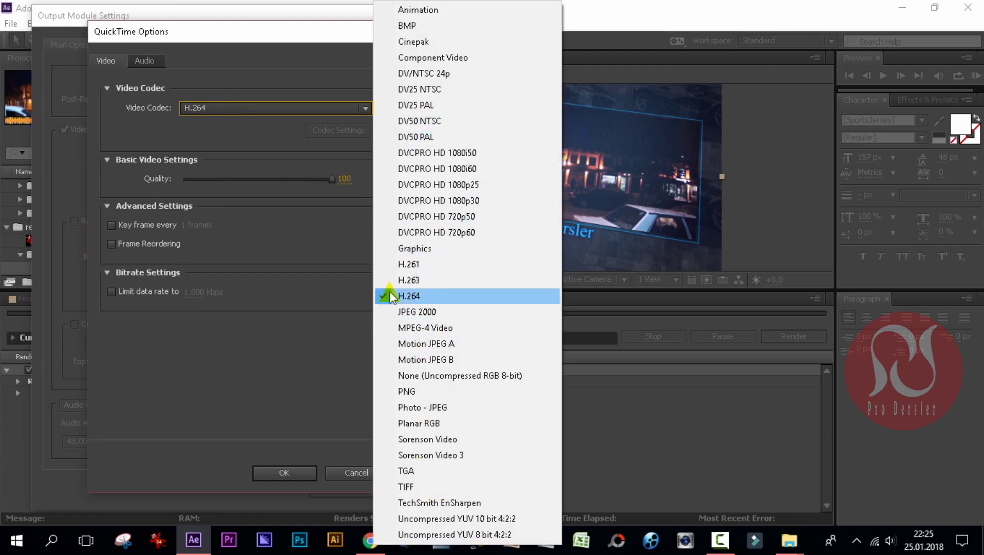
pyautogui.click(637, 11)
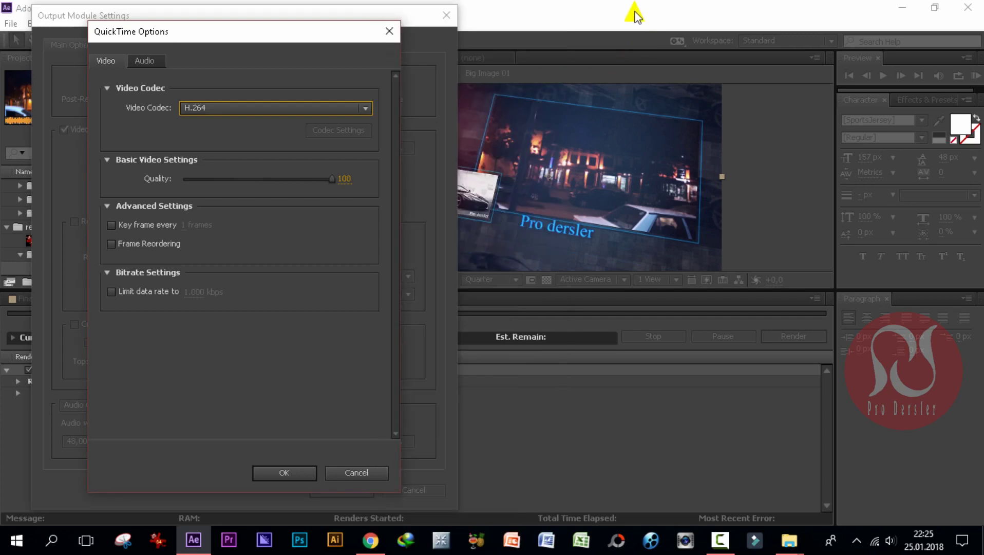
# Cancel the QuickTime options and Output Module Settings, leaving audio output on Auto.
pyautogui.click(348, 472)
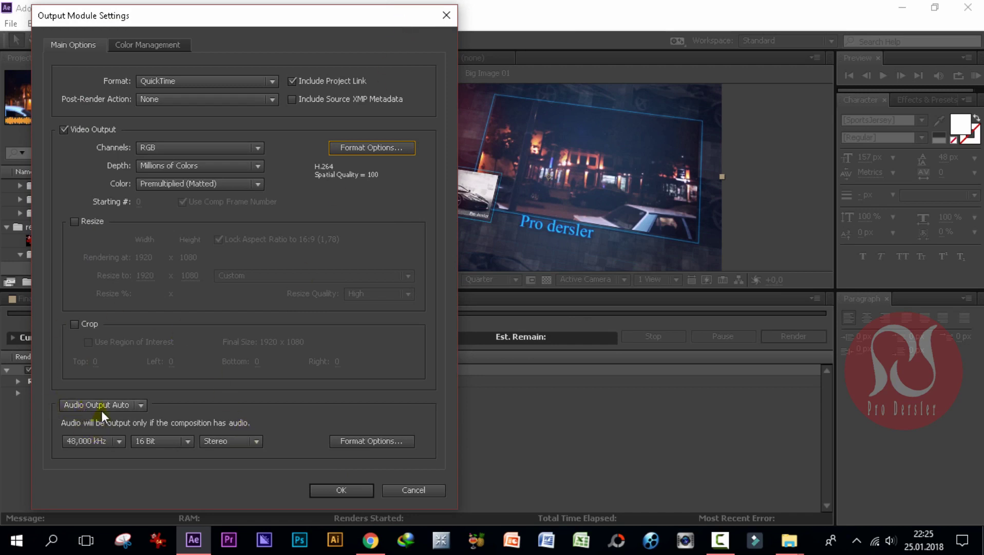
pyautogui.click(138, 406)
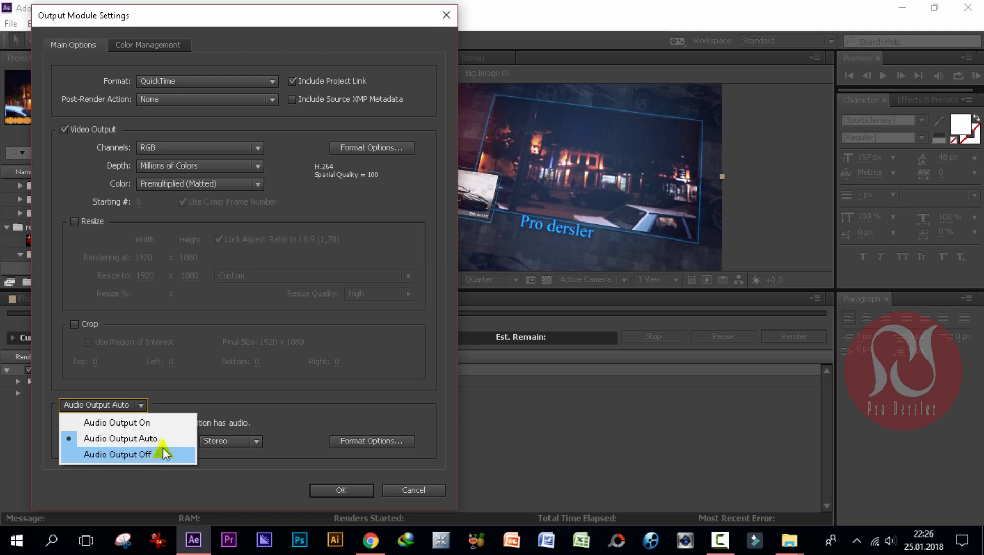
pyautogui.click(177, 439)
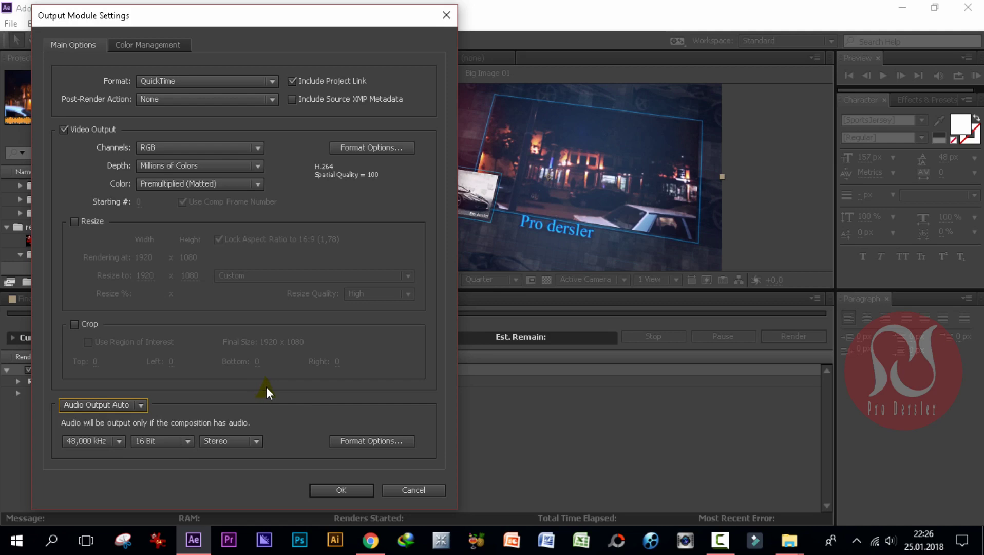
pyautogui.click(420, 491)
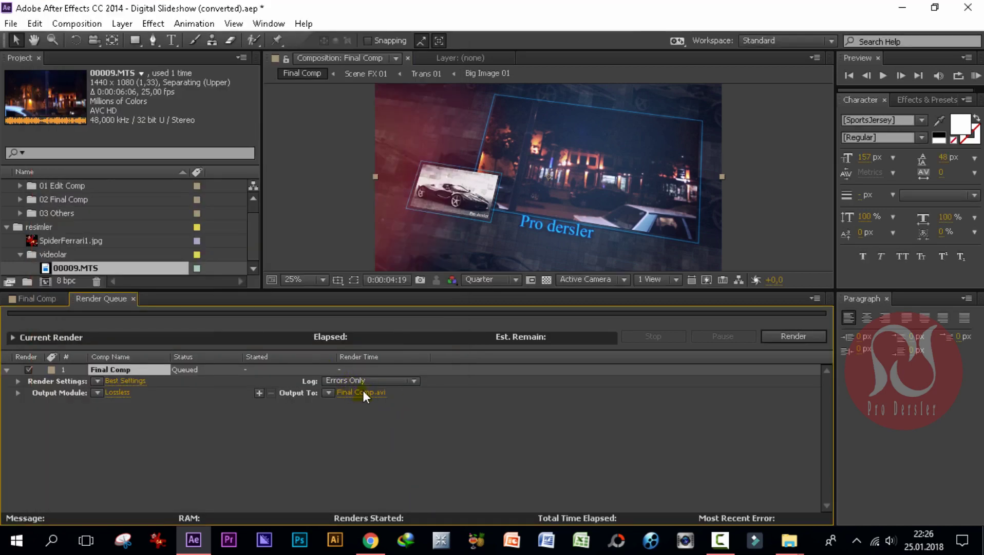
pyautogui.click(350, 394)
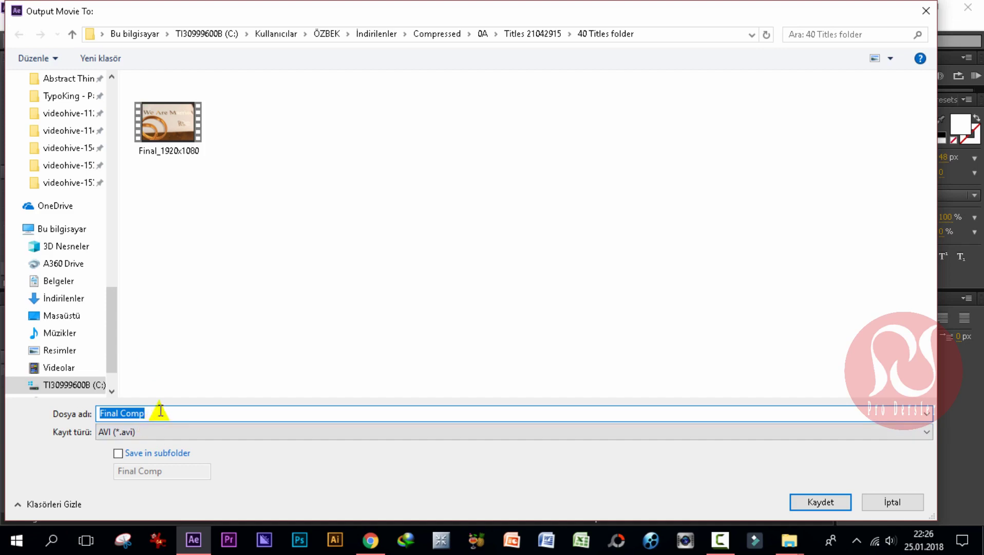
pyautogui.write('pro')
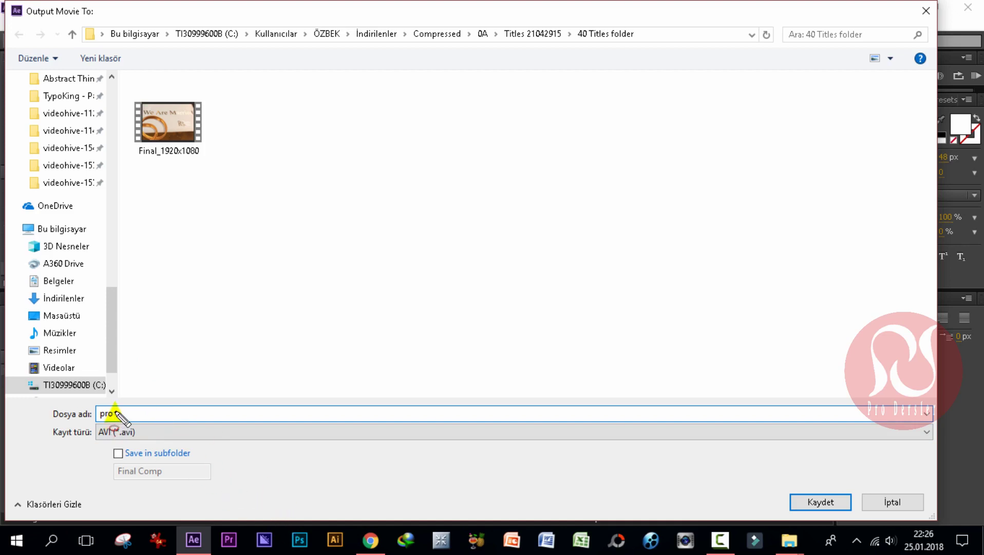
pyautogui.doubleClick(174, 419)
pyautogui.click(137, 414)
pyautogui.write('fe')
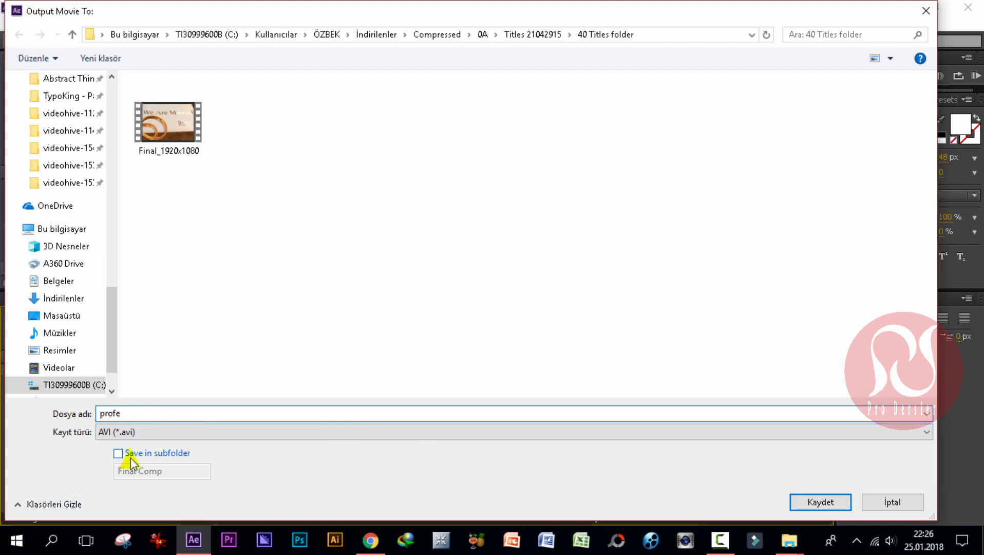
pyautogui.click(175, 434)
pyautogui.click(174, 435)
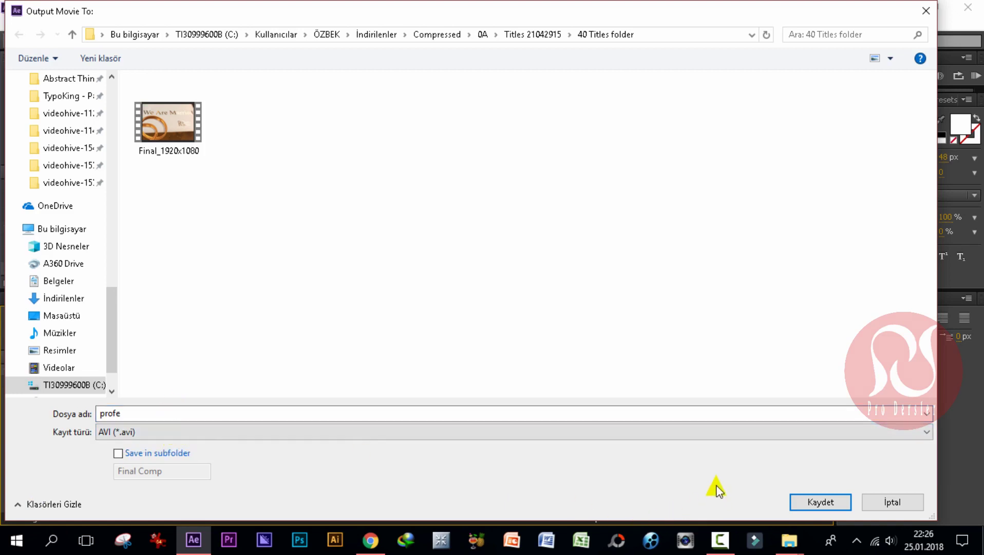
pyautogui.click(892, 502)
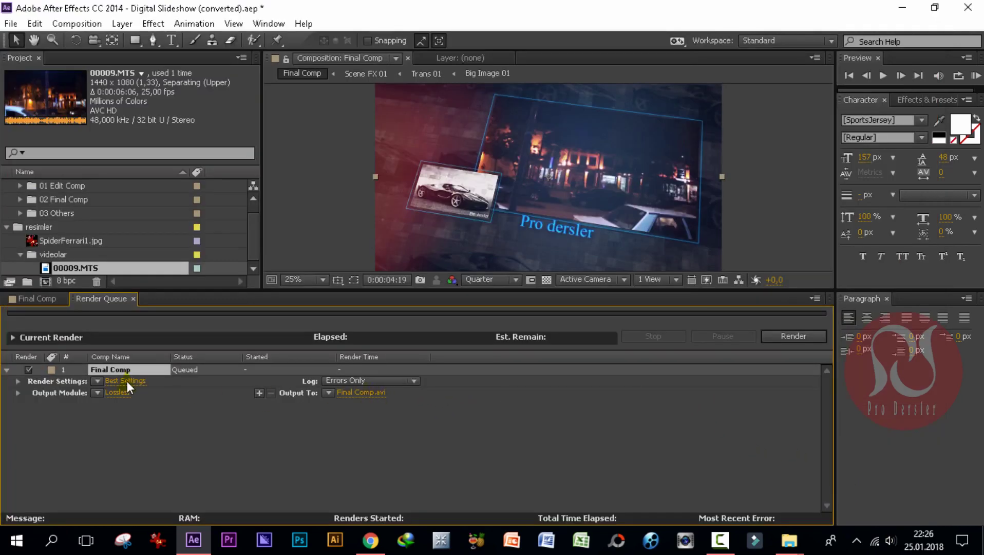
# Change Final Comp's output module format from Lossless to QuickTime.
pyautogui.click(117, 392)
pyautogui.click(254, 81)
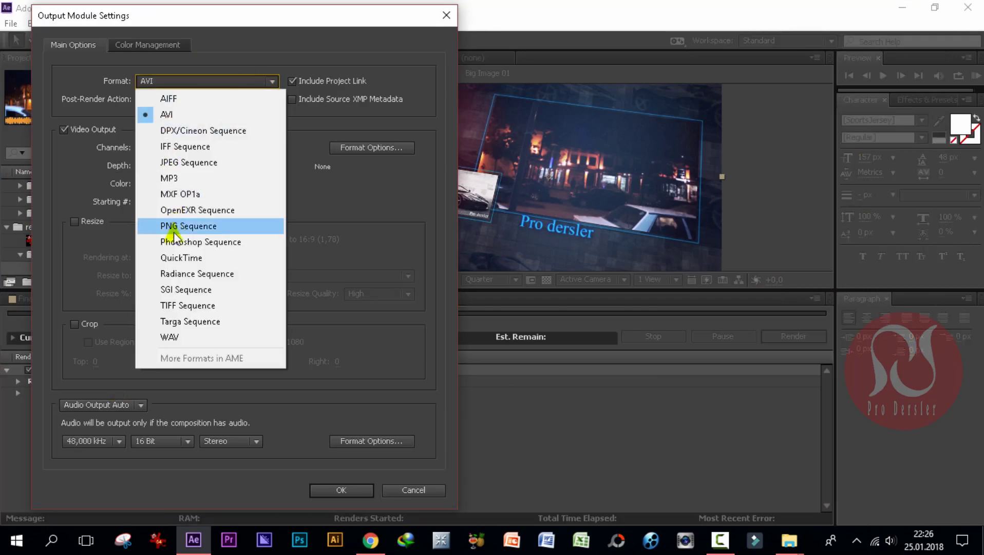
pyautogui.click(170, 258)
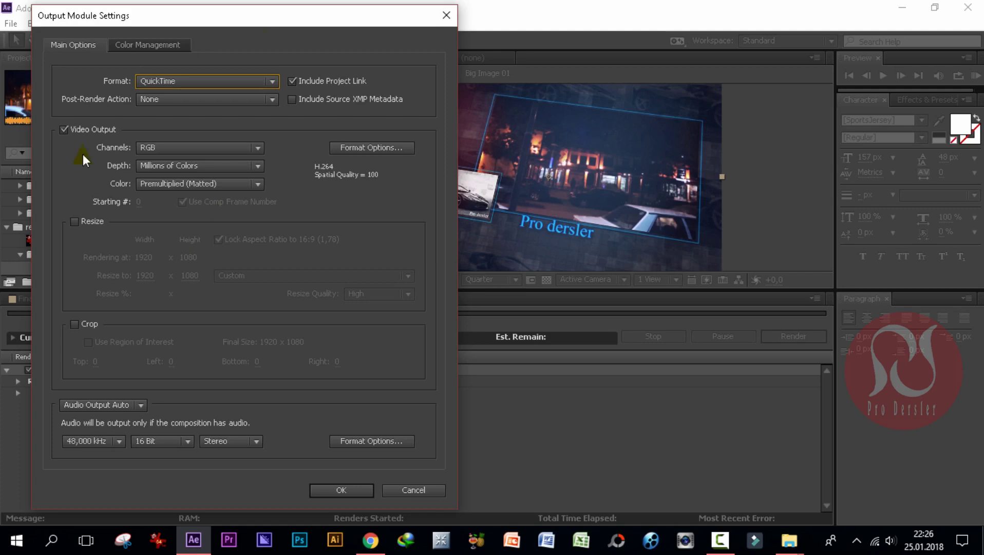
pyautogui.click(347, 490)
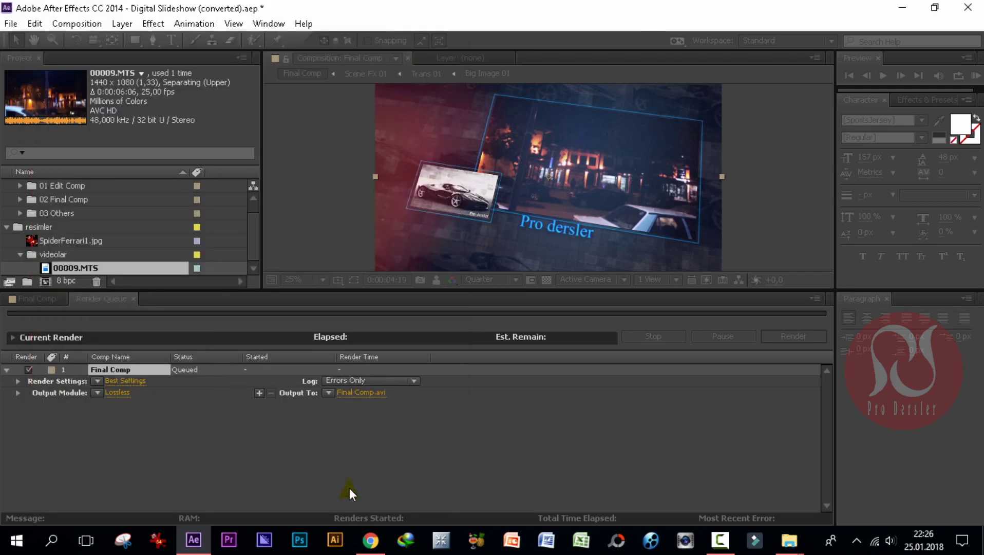
# Save the output as 'pro dersler' in the Desktop folder KIRIKKALE VİDEO GÖRÜNTÜLERİ.
pyautogui.click(366, 392)
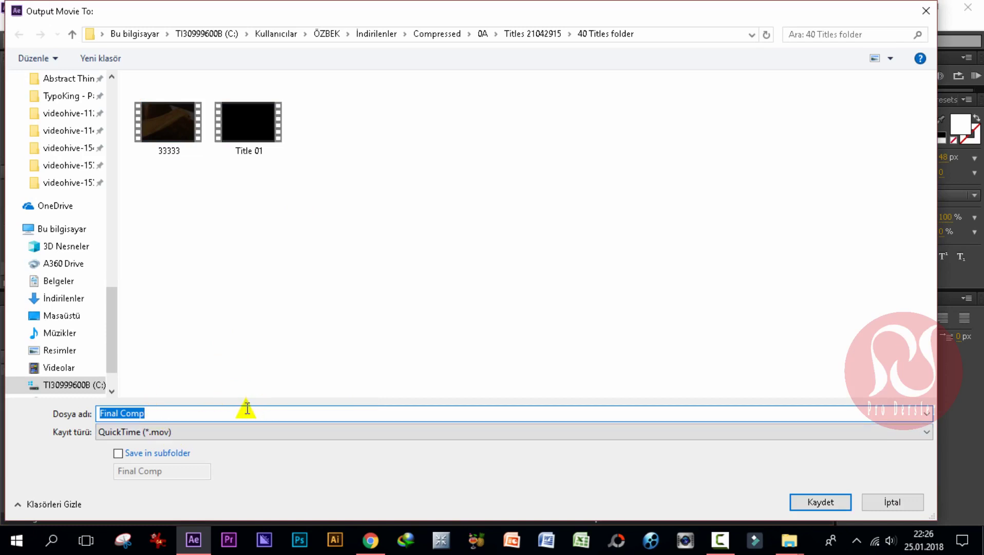
pyautogui.click(63, 317)
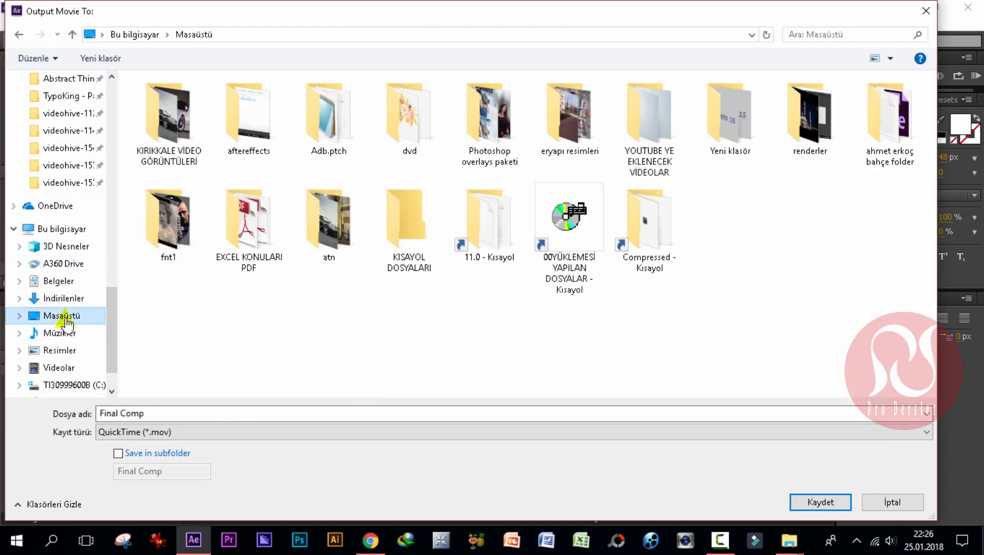
pyautogui.doubleClick(154, 140)
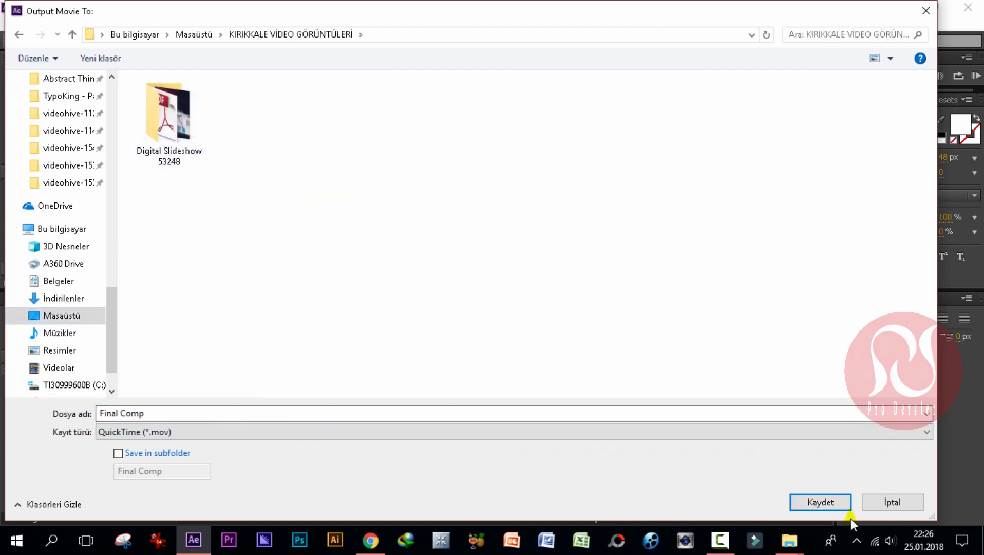
pyautogui.click(163, 413)
pyautogui.write('pro dersler')
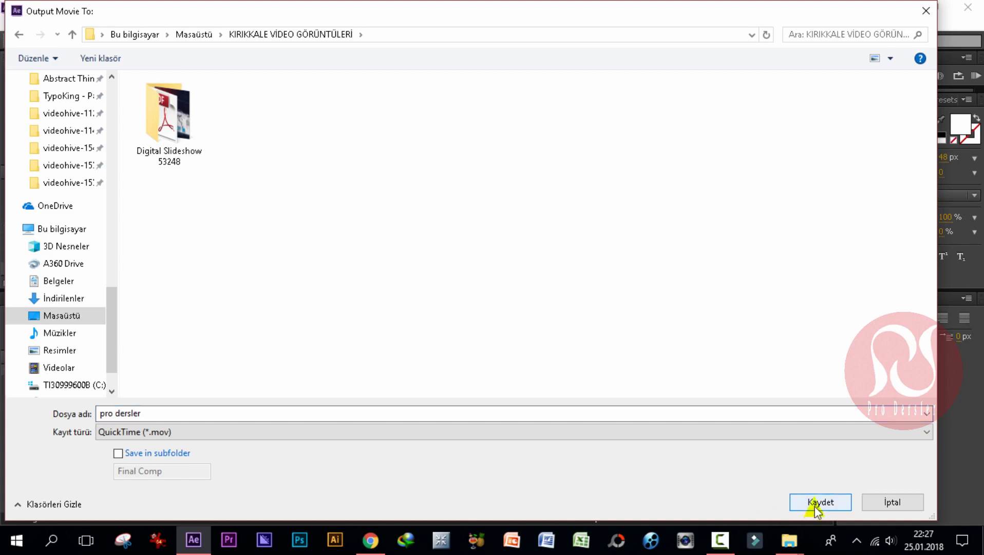
pyautogui.click(814, 503)
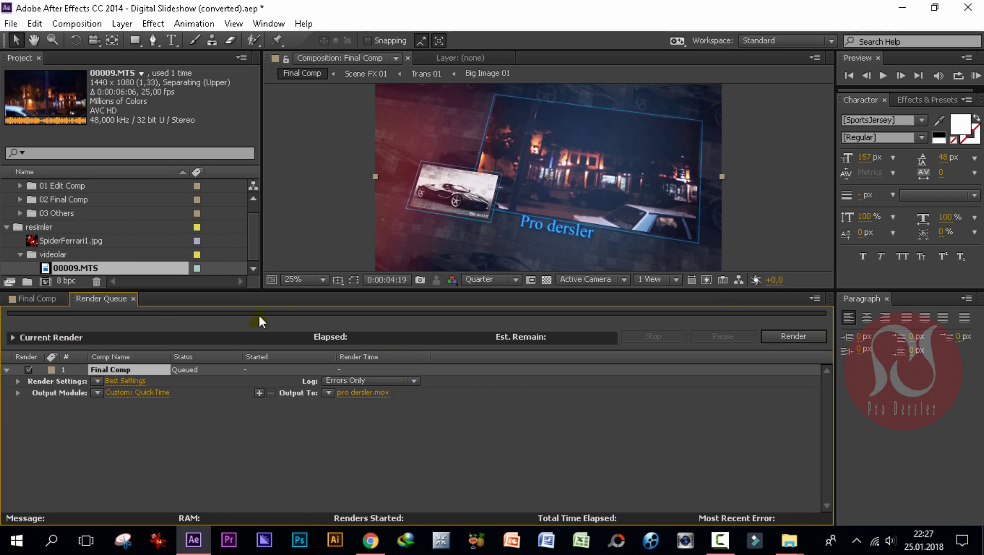
# Render Final Comp from the Render Queue to pro dersler.mov.
pyautogui.click(799, 336)
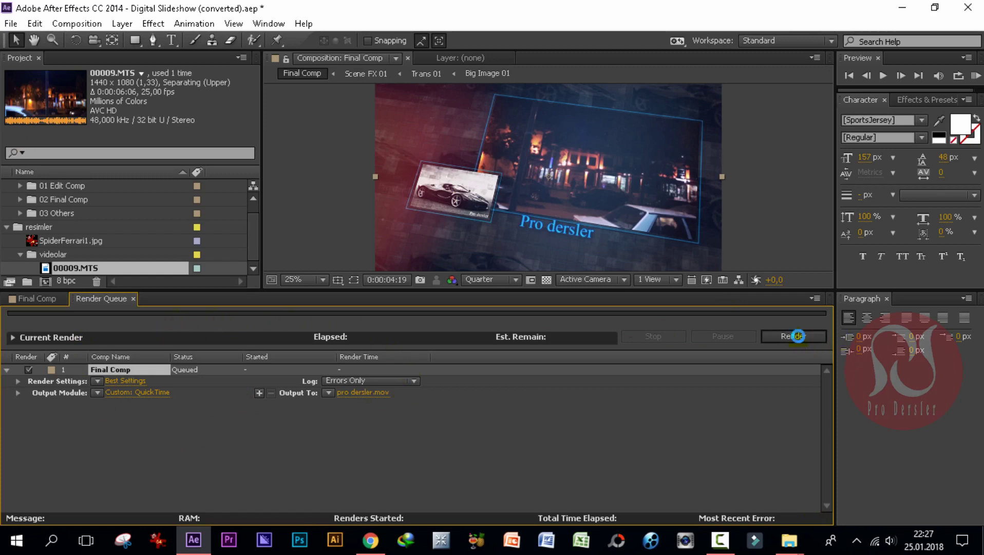